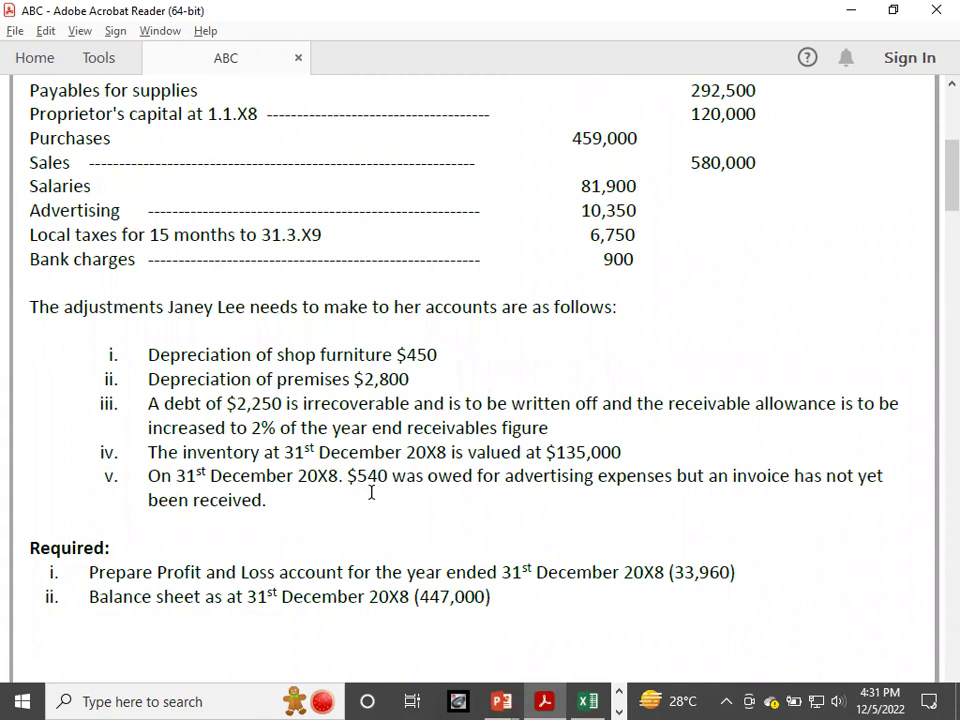
Step: Switch to the slide show to present the Advertising (10,350+540) expense row, and return to the PDF question
key("alt+Tab")
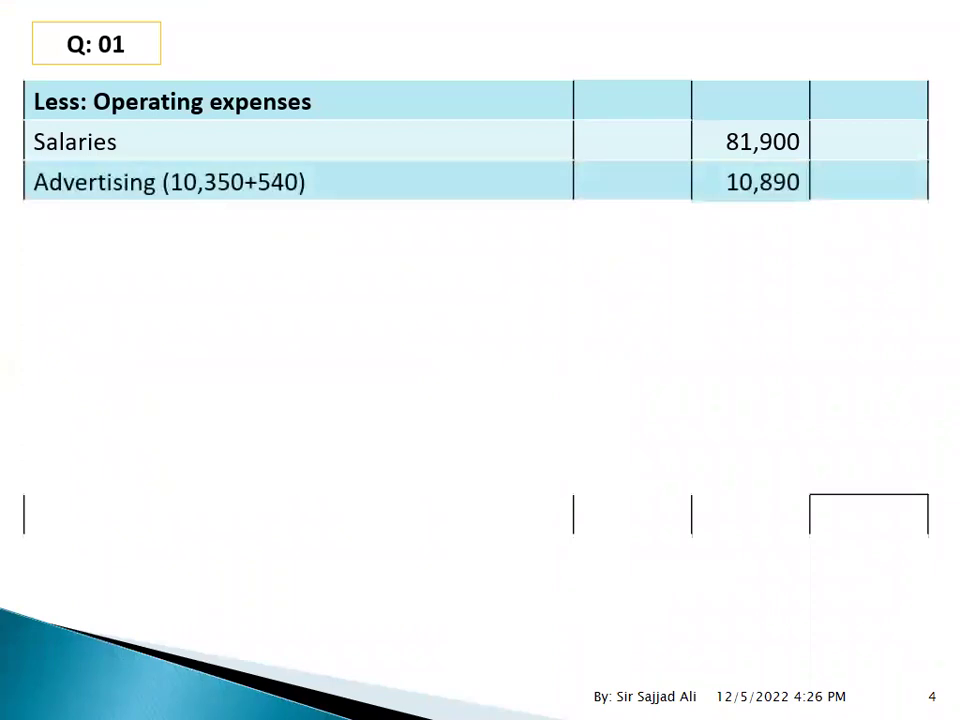
key("Right")
key("Left")
key("alt+Tab")
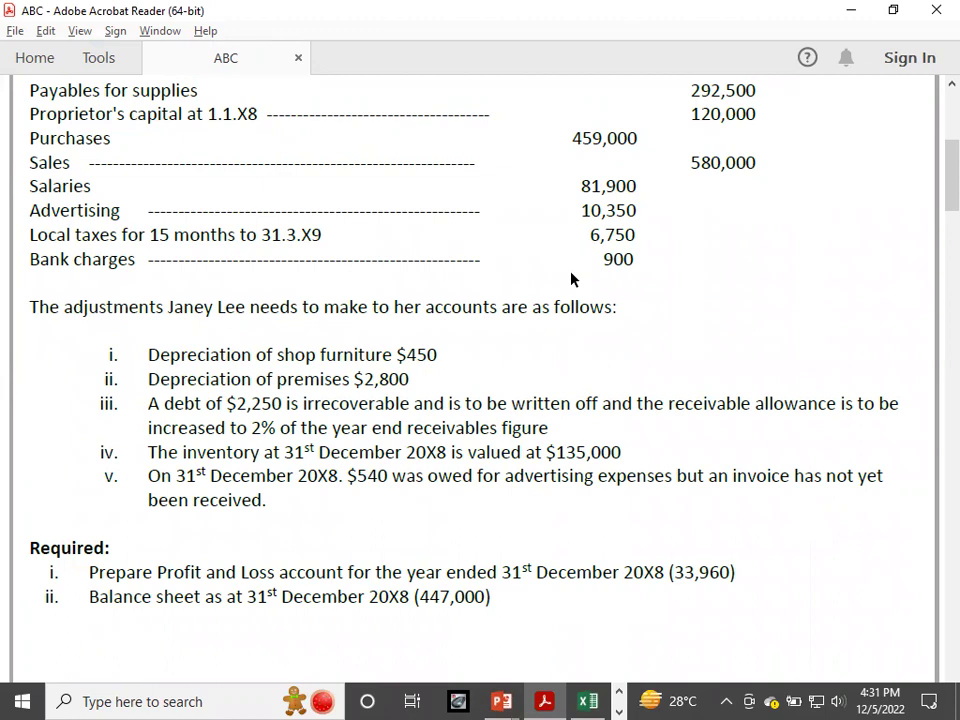
Step: Switch to the SLOE TRADERS workbook in Excel and start a working in cell D381 with the text "PREPAID TAX ="
mouse_move(521, 553)
key("alt+Tab")
key("Tab")
key("Tab")
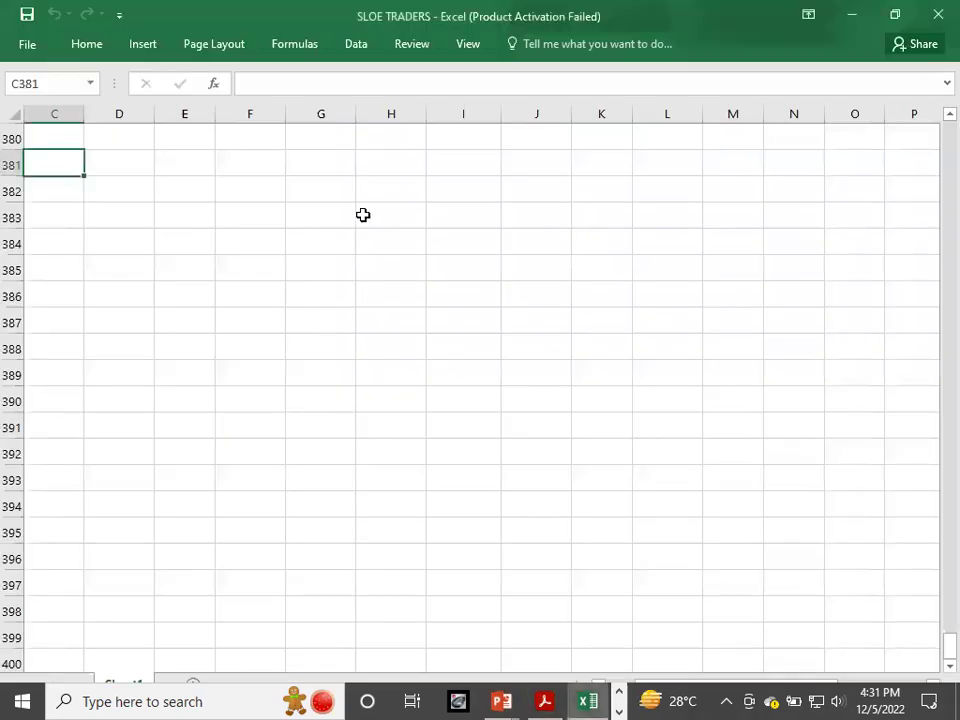
left_click_drag(129, 154, 259, 269)
type("PR")
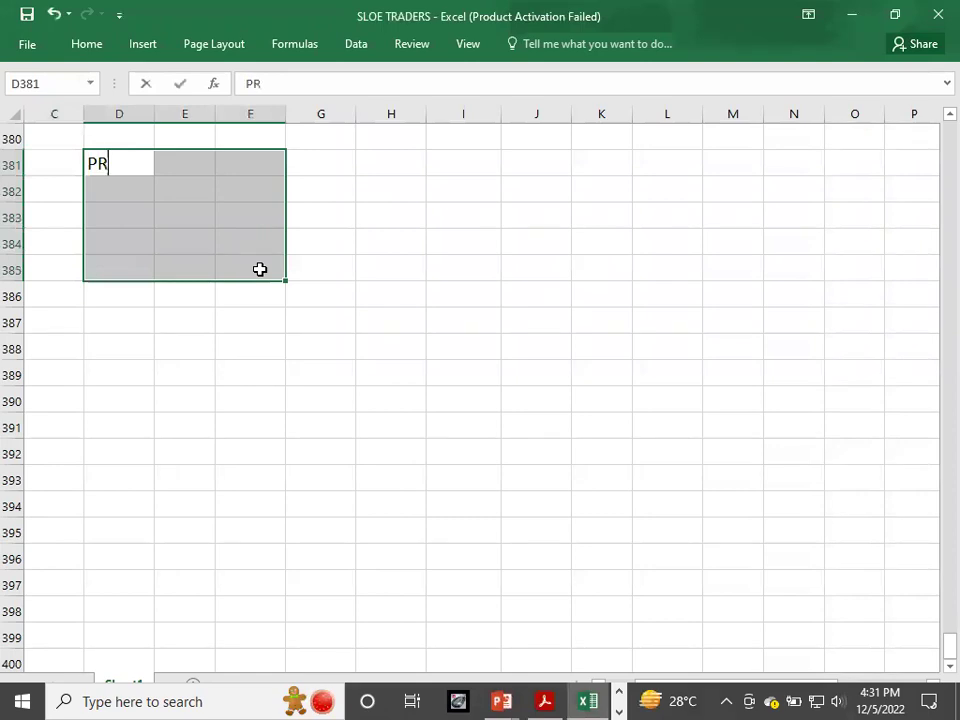
type("EPAID TAX =")
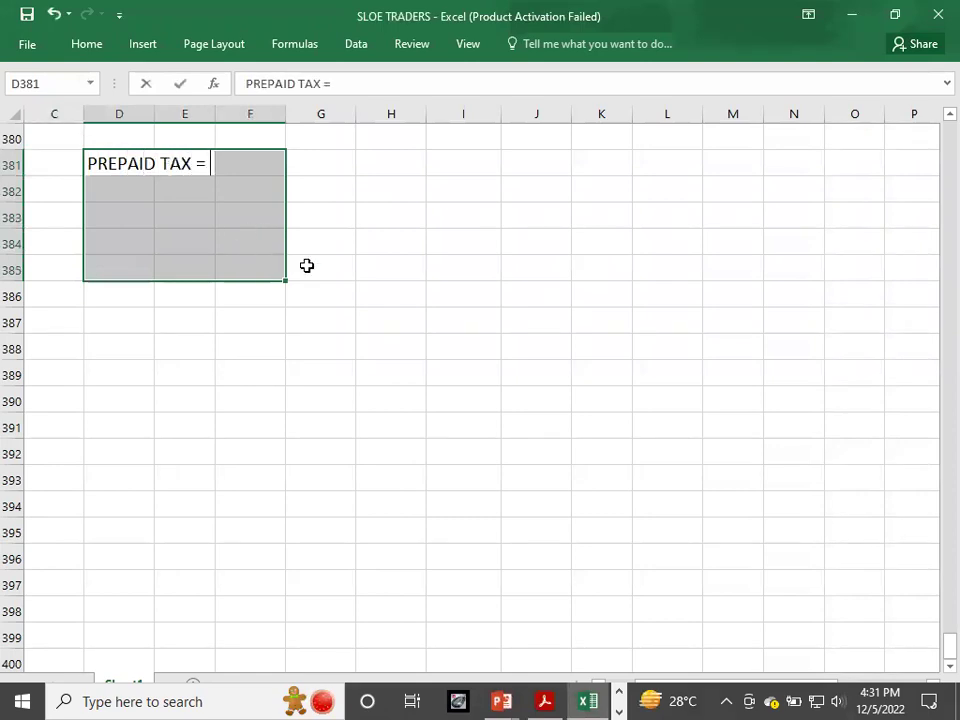
Step: Extend the prepaid tax working in D381 with "6750*3/15 =", checking the number of months in the PDF question
key("alt+Tab")
key("alt+Tab")
key("Up")
left_click(118, 162)
double_click(203, 162)
type("6")
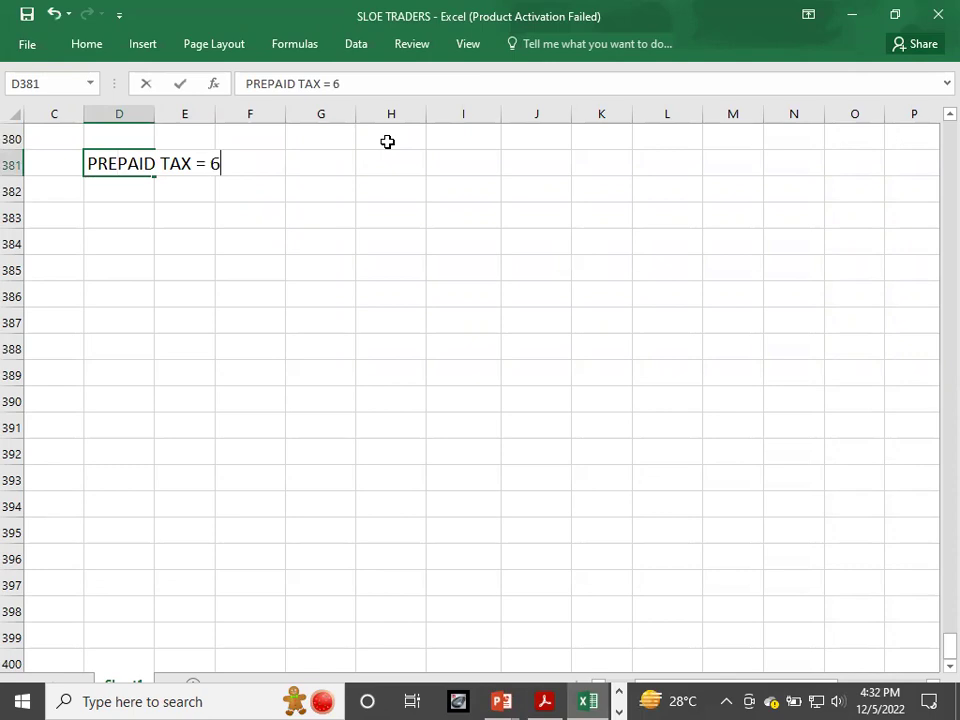
type("750*3/1")
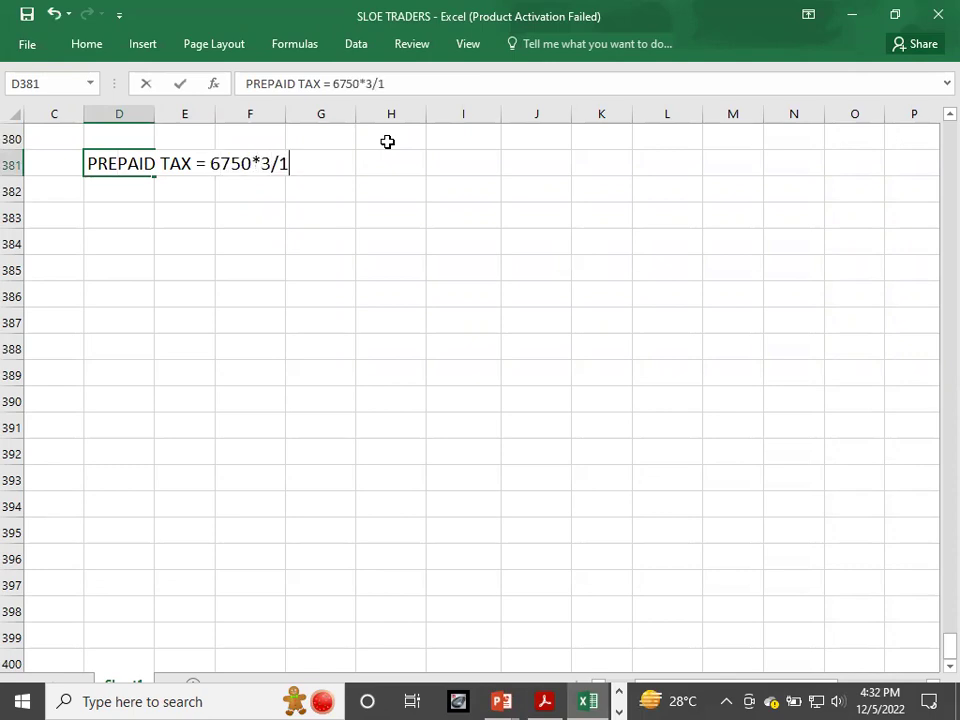
key("alt+Tab")
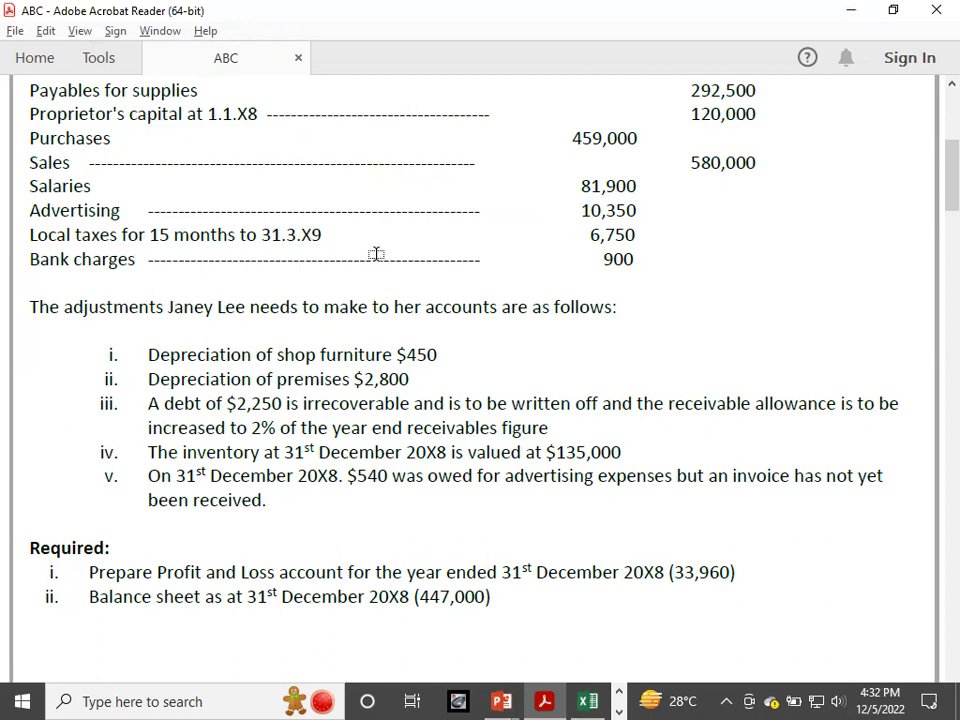
key("alt+Tab")
type("5 =")
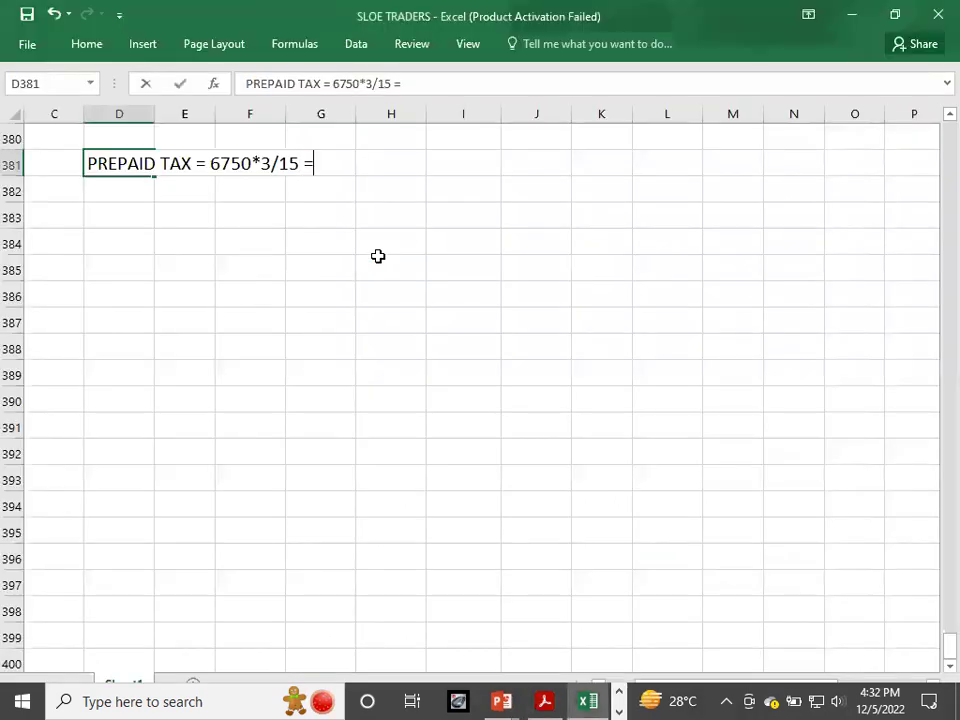
Step: Enter 1350 in cell H381 as the result of the prepaid tax working
key("Right")
key("Right")
key("Right")
key("Right")
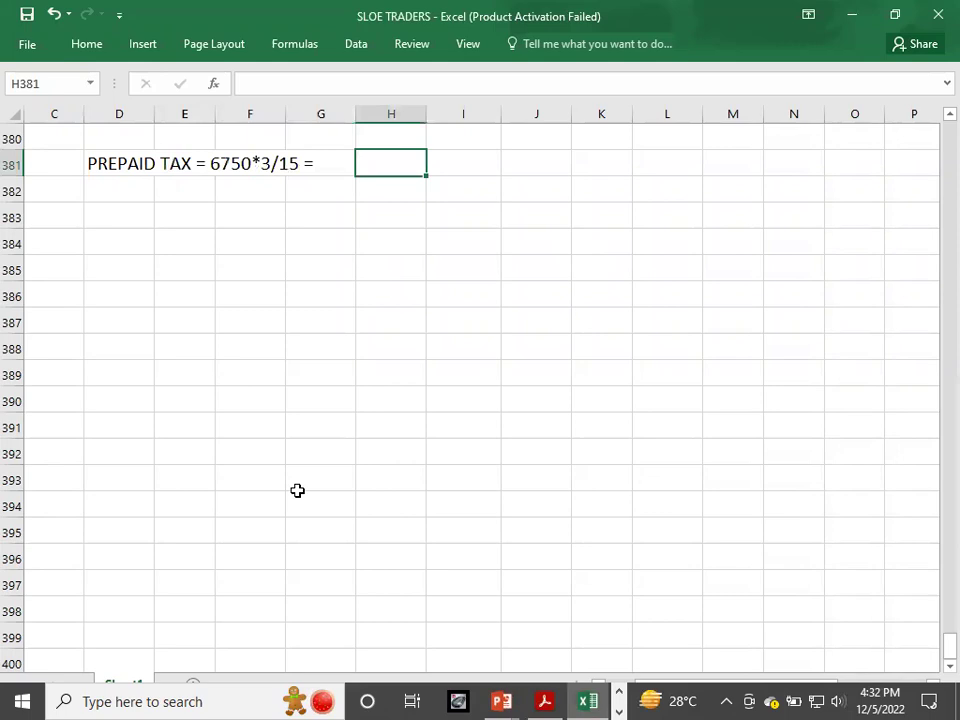
type("1350")
key("Return")
key("Return")
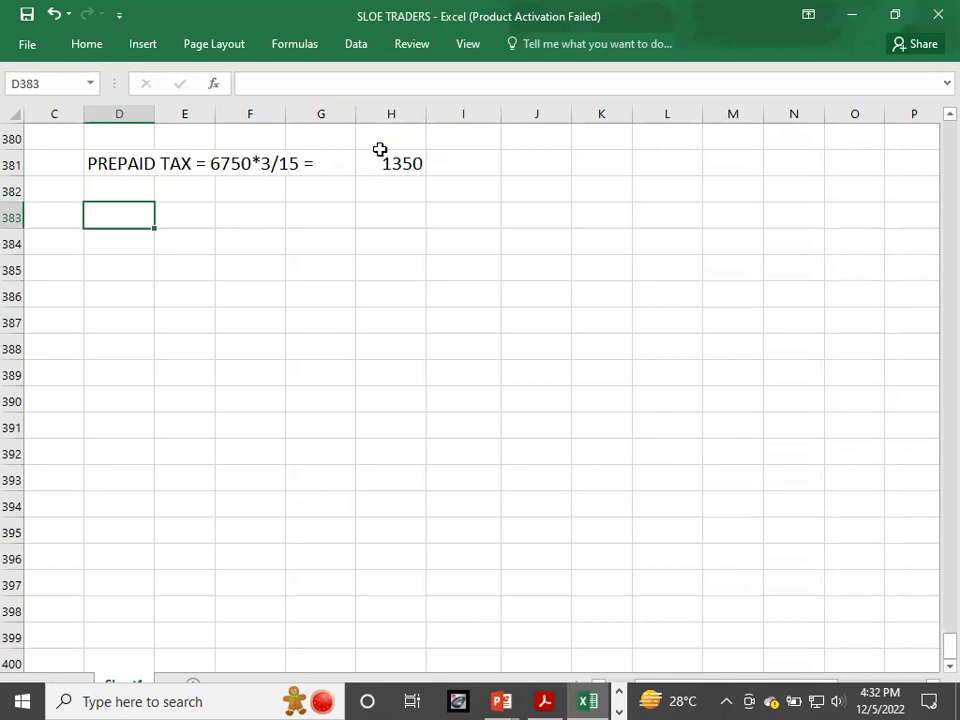
left_click(380, 140)
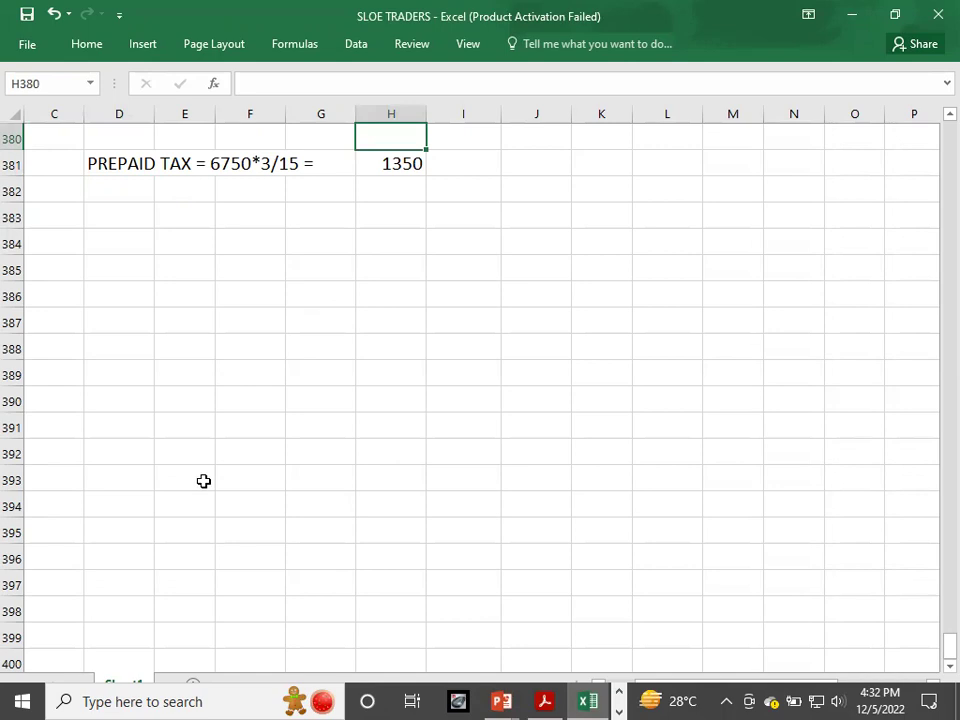
Step: Check local taxes and bank charges in the PDF and reveal their expense rows in the slide show
key("alt+Tab")
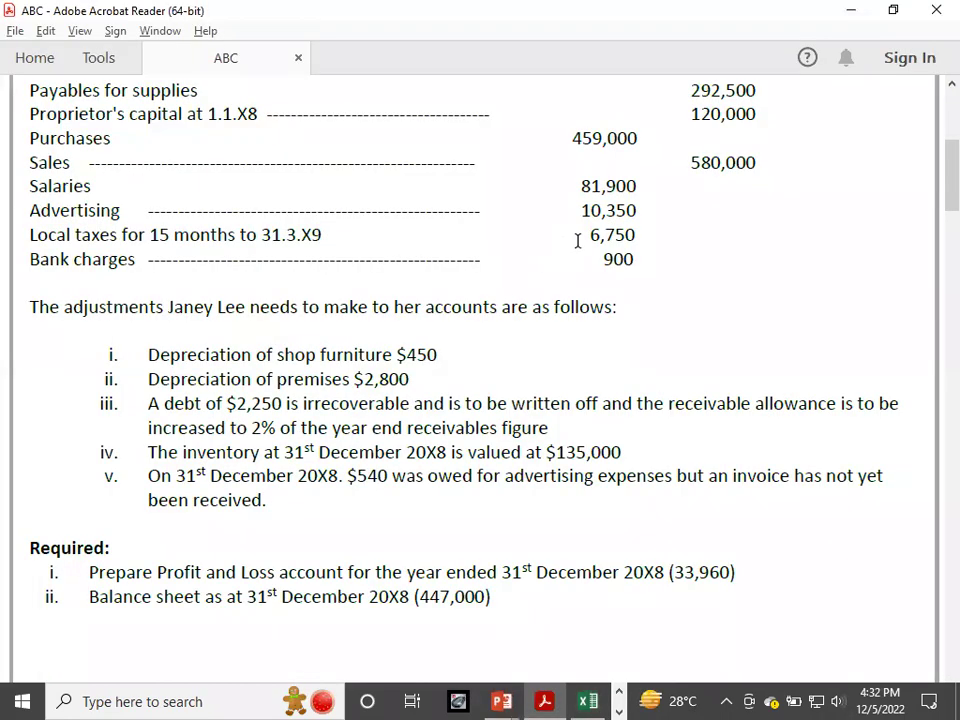
key("alt+Tab")
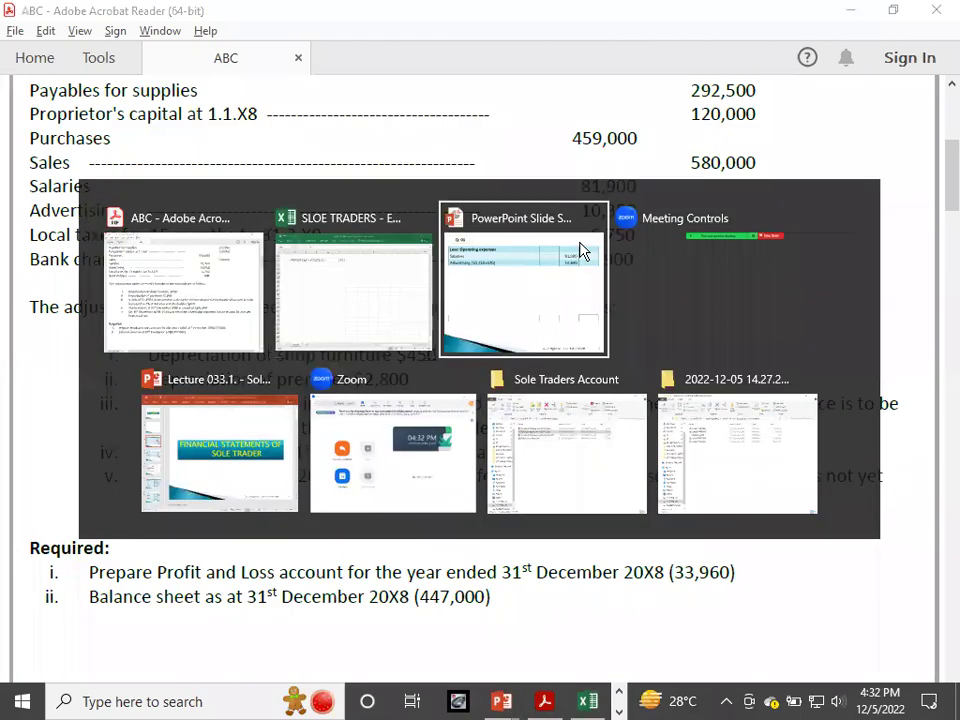
left_click(583, 250)
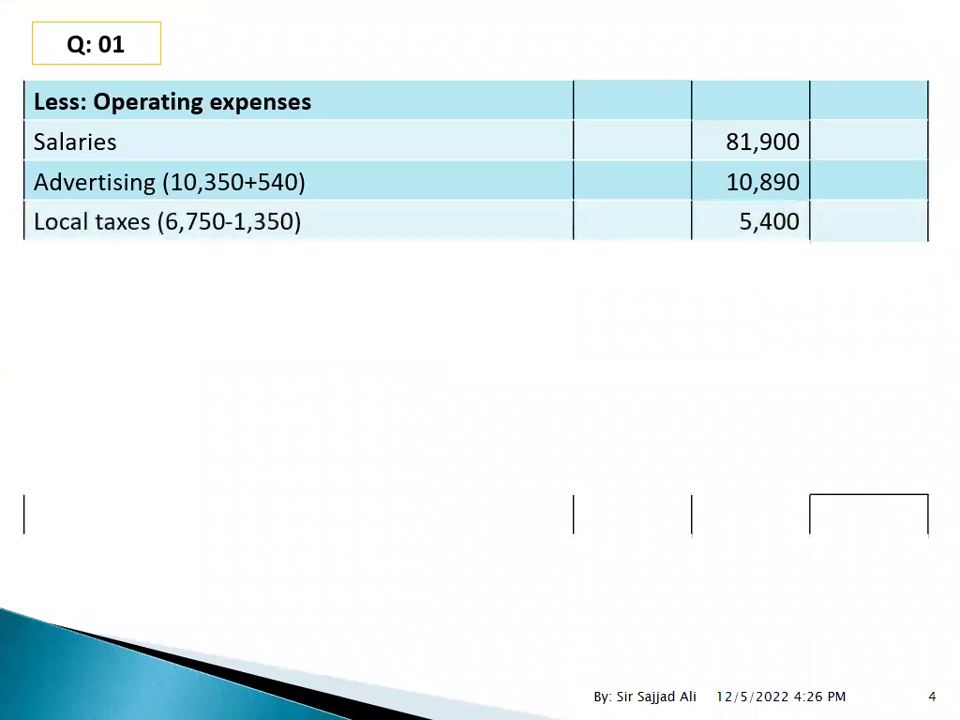
key("alt+Tab")
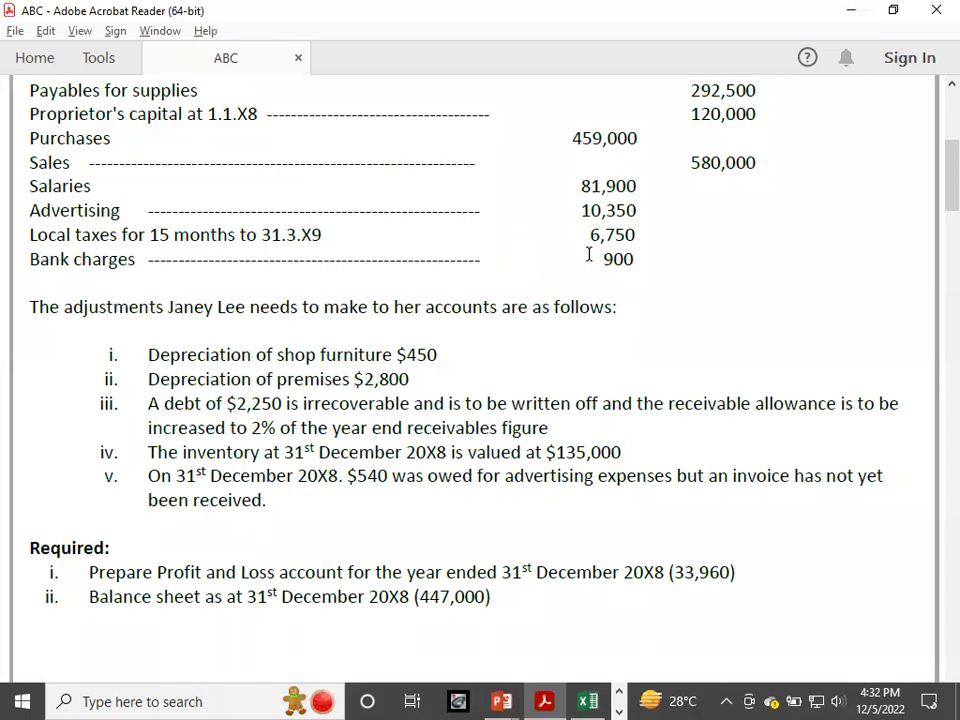
key("alt+Tab")
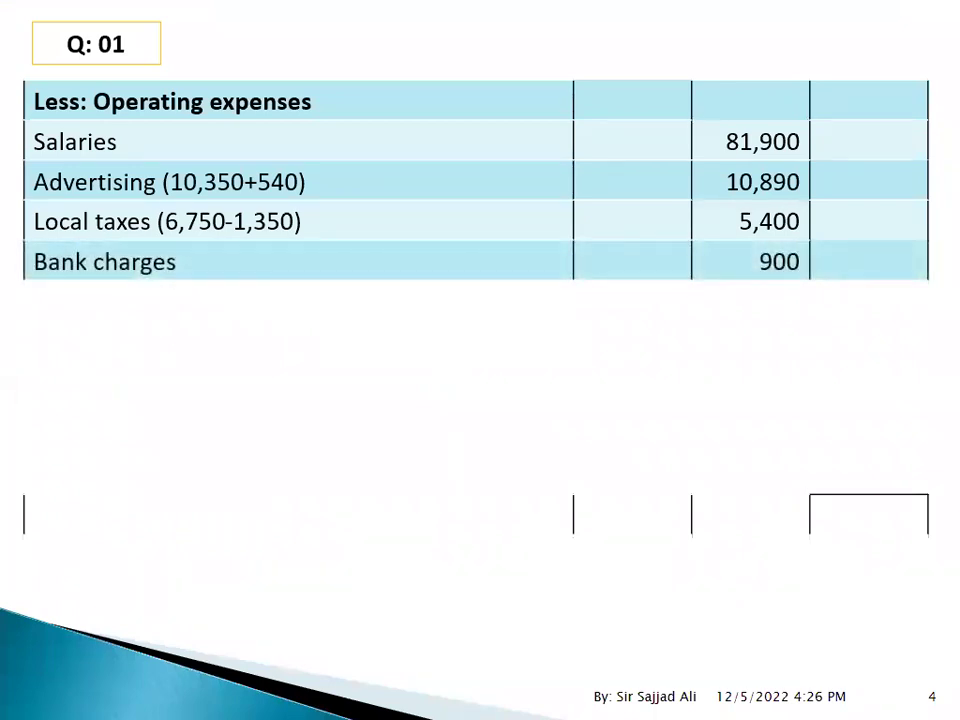
Step: Check the depreciation adjustments in the PDF and reveal the furniture and premises depreciation rows in the slide show
key("alt+Tab")
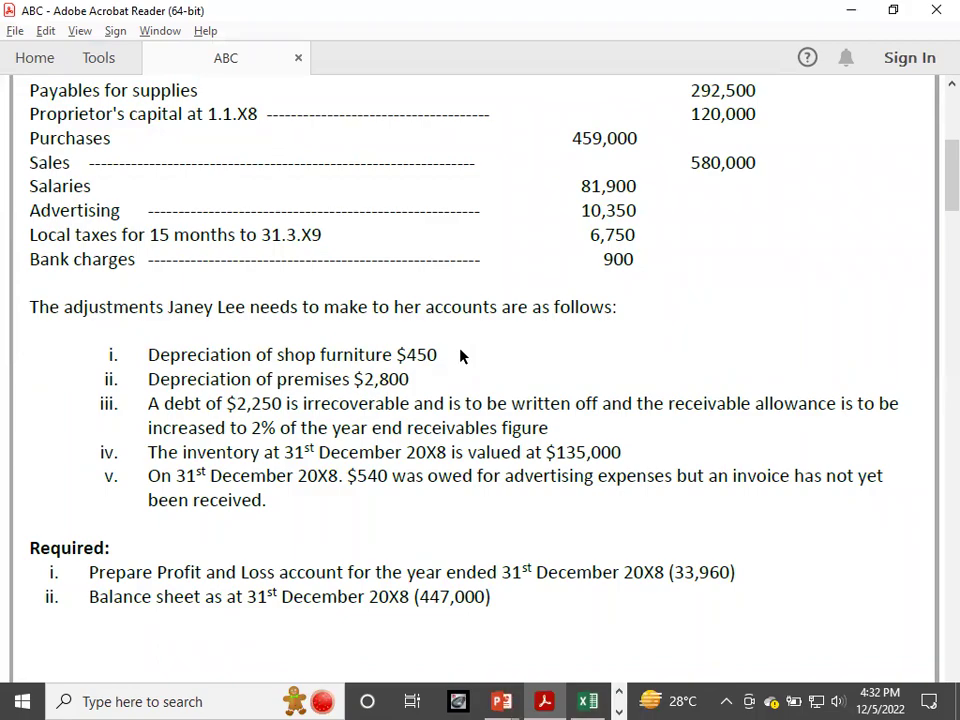
key("alt+Tab")
key("Right")
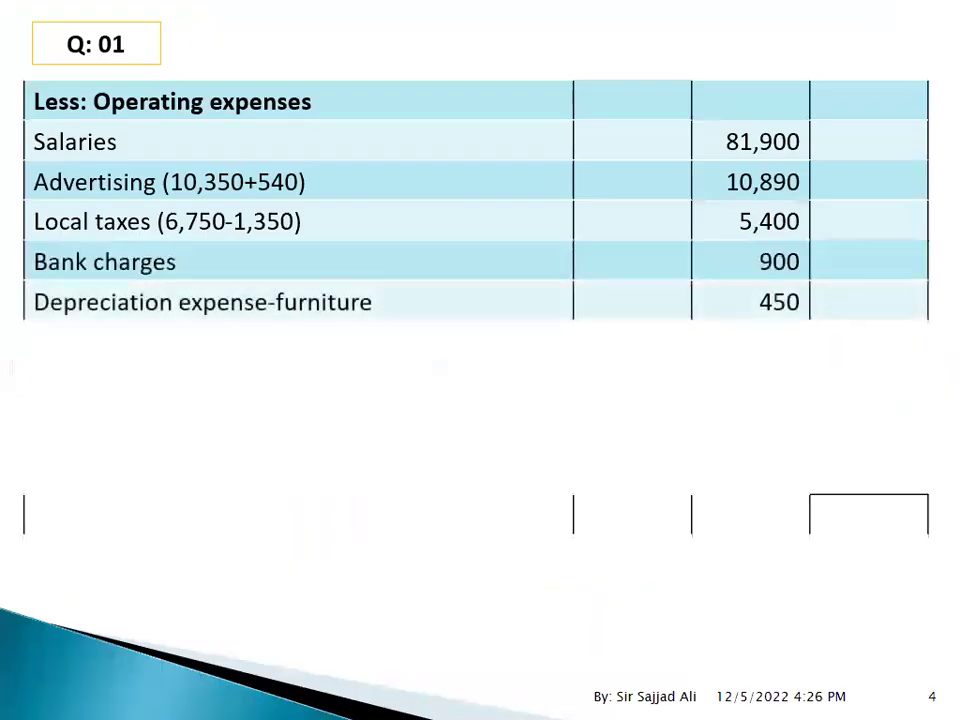
key("alt+Tab")
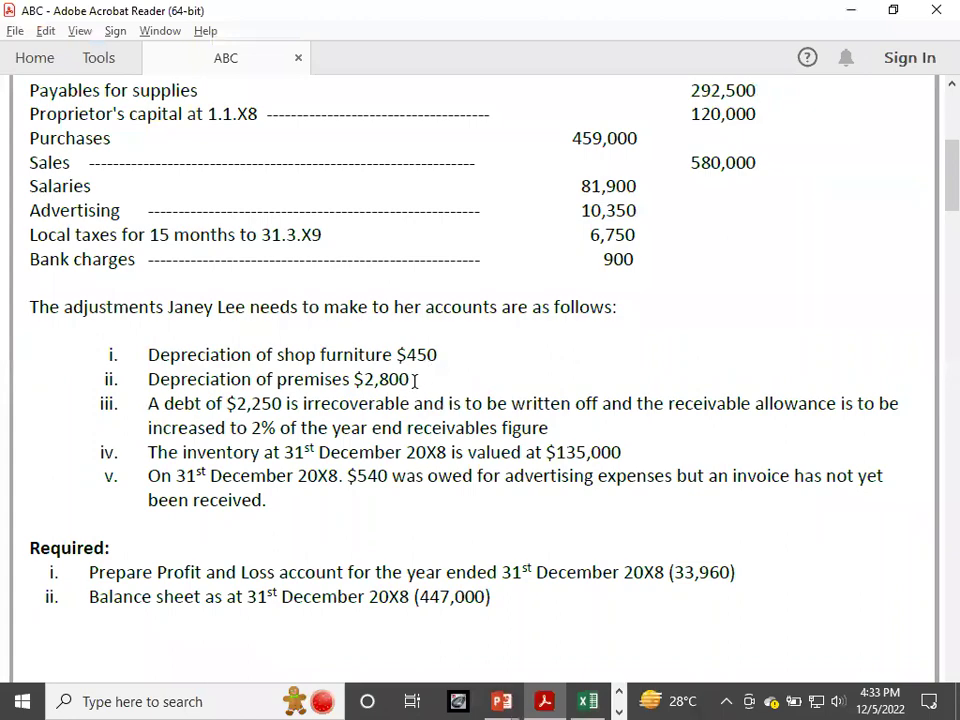
key("alt+Tab")
key("Right")
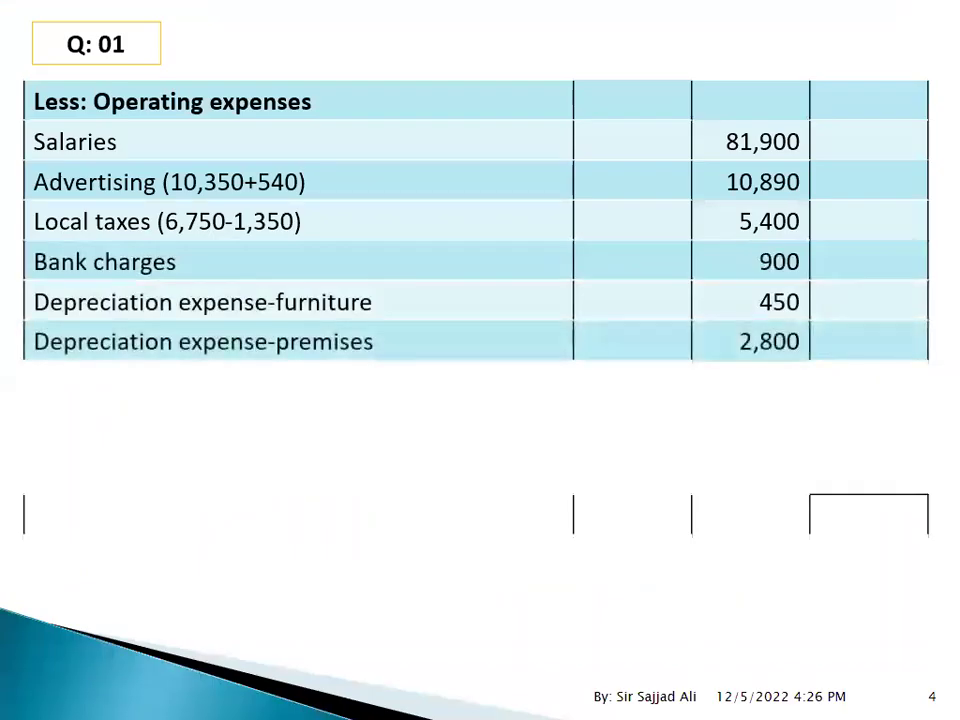
Step: Return to the PDF and review the receivables balance, the allowance for receivables and adjustment iii
key("alt+Tab")
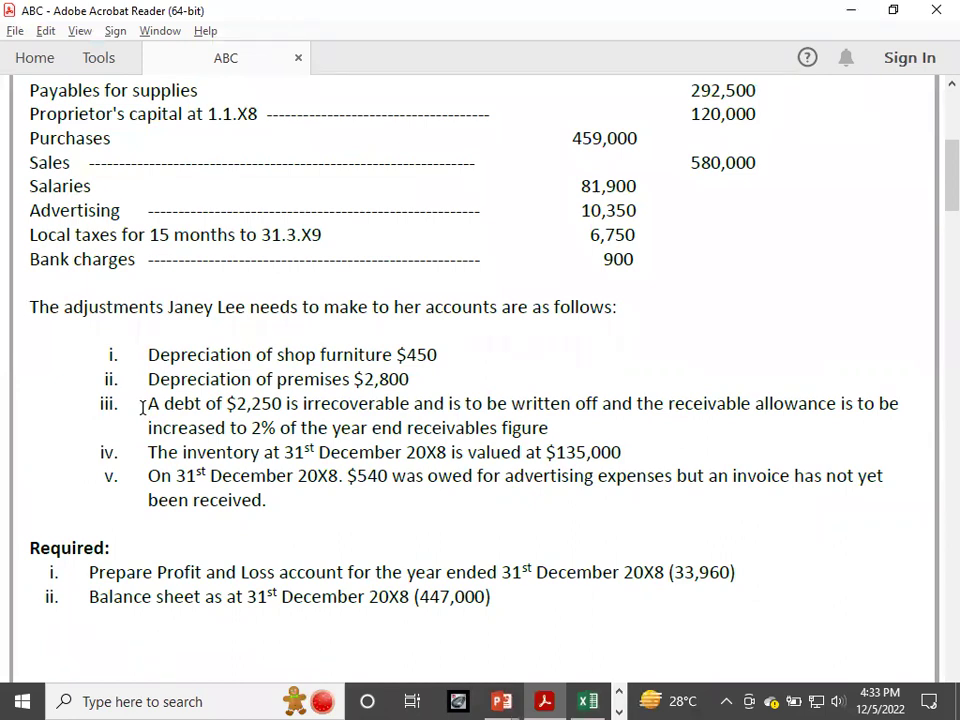
scroll(143, 407, "up", 3)
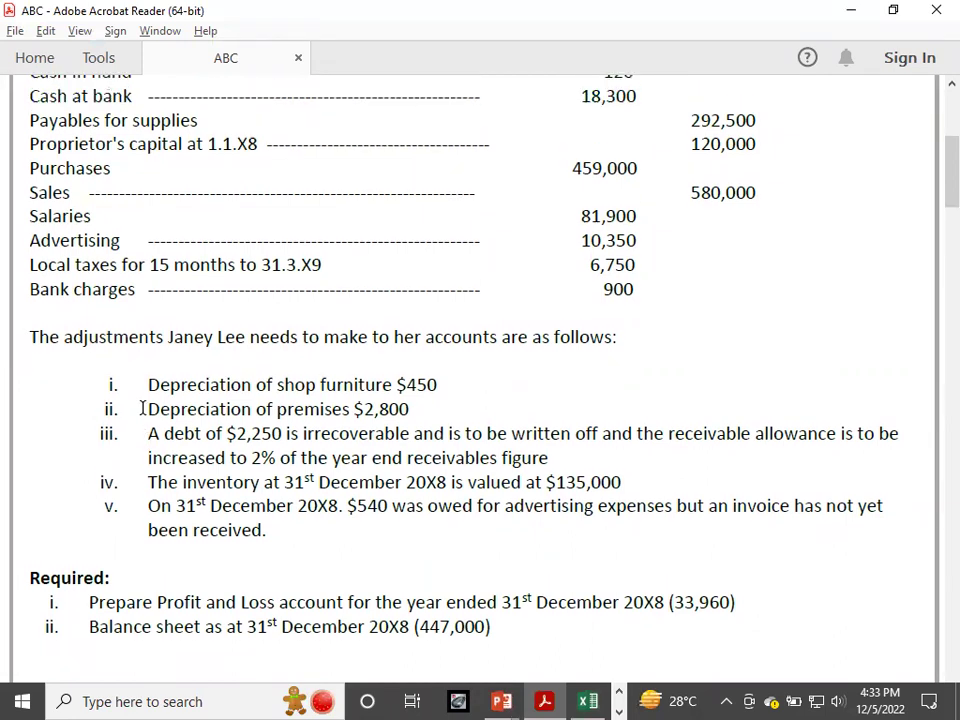
scroll(143, 407, "up", 3)
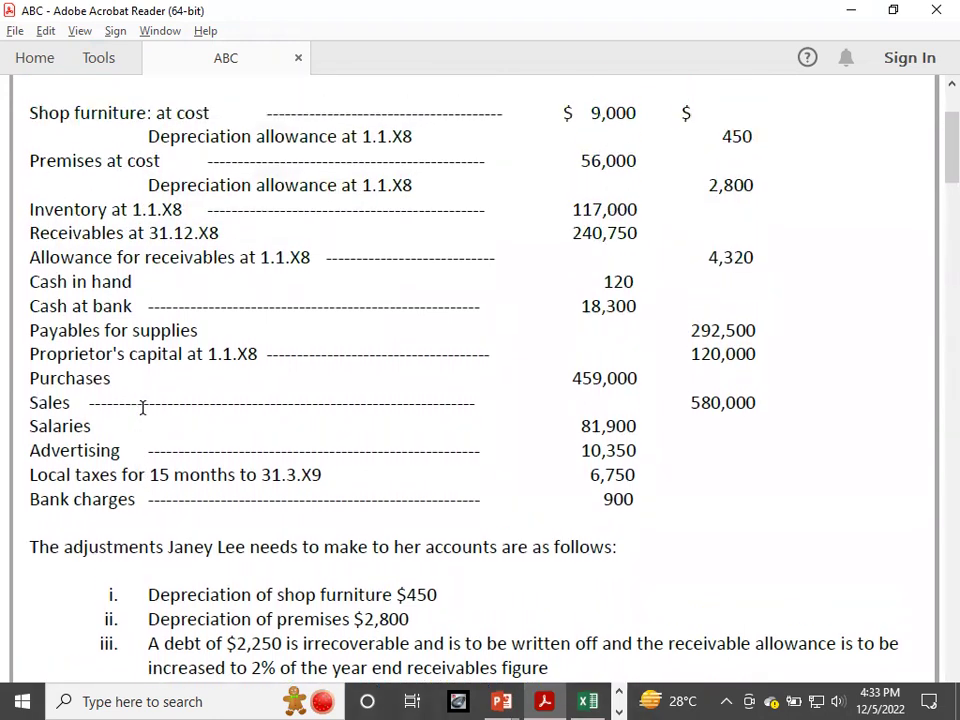
scroll(143, 407, "up", 2)
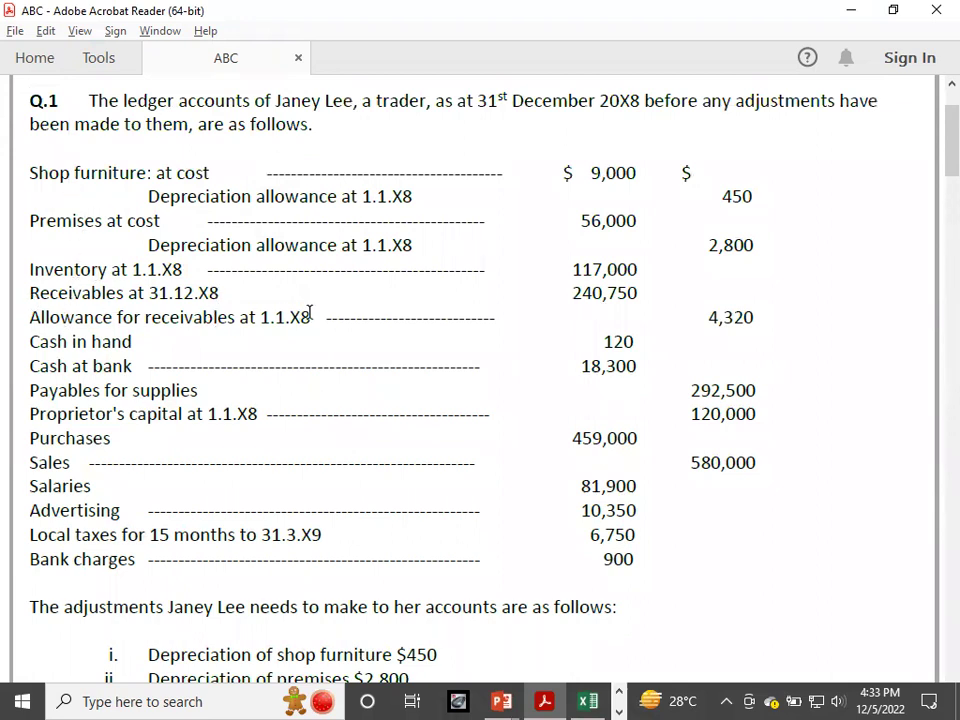
scroll(309, 313, "down", 10)
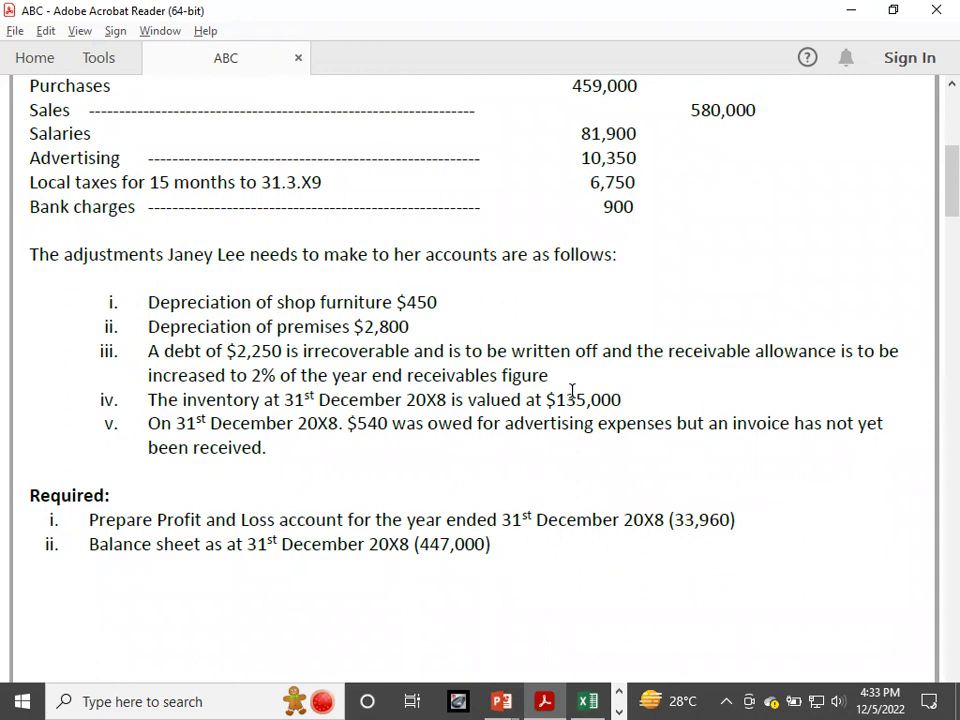
Step: Switch to the Excel workbook and apply a bottom border across D384:G384 as the horizontal line of a T-account
key("alt+Tab")
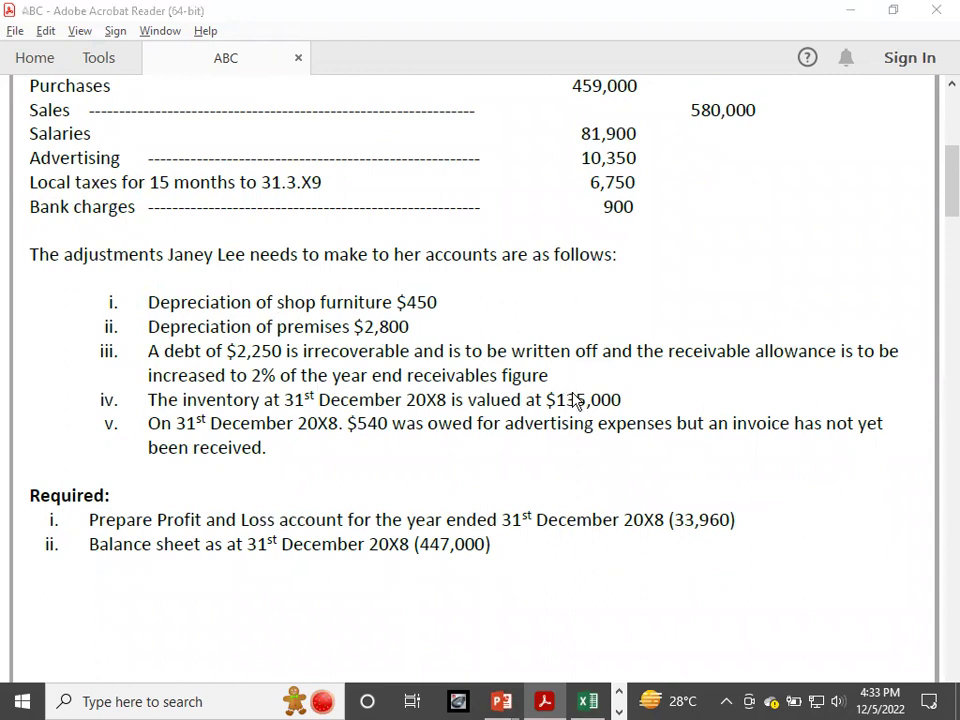
key("Left")
key("Down")
key("Left")
key("Down")
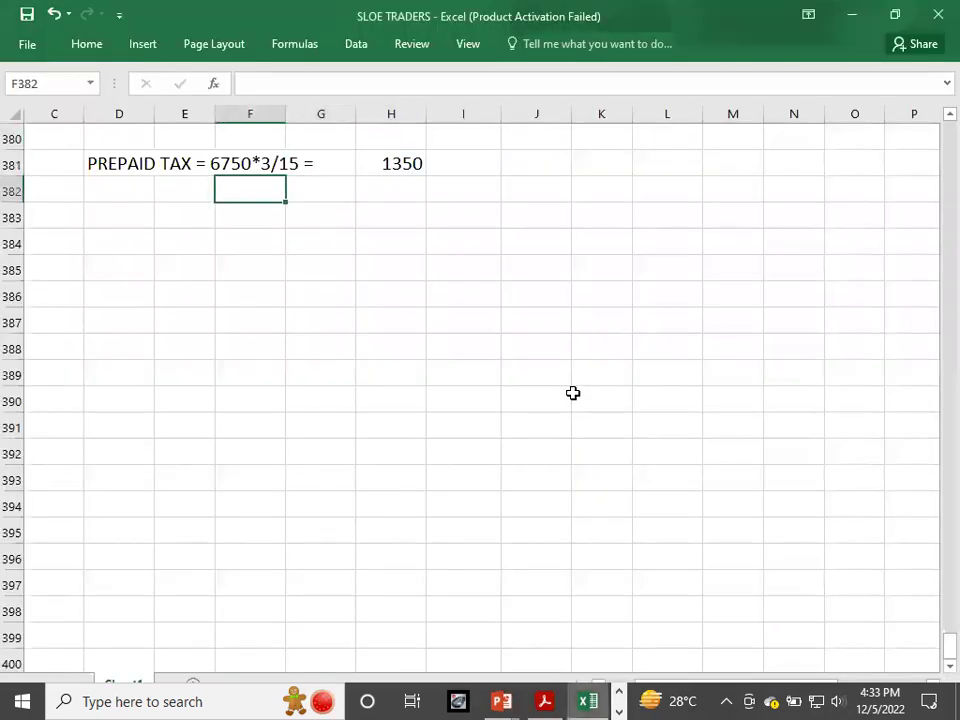
key("Left")
key("Down")
key("Down")
key("Left")
key("shift+Right")
key("shift+Right")
key("shift+Right")
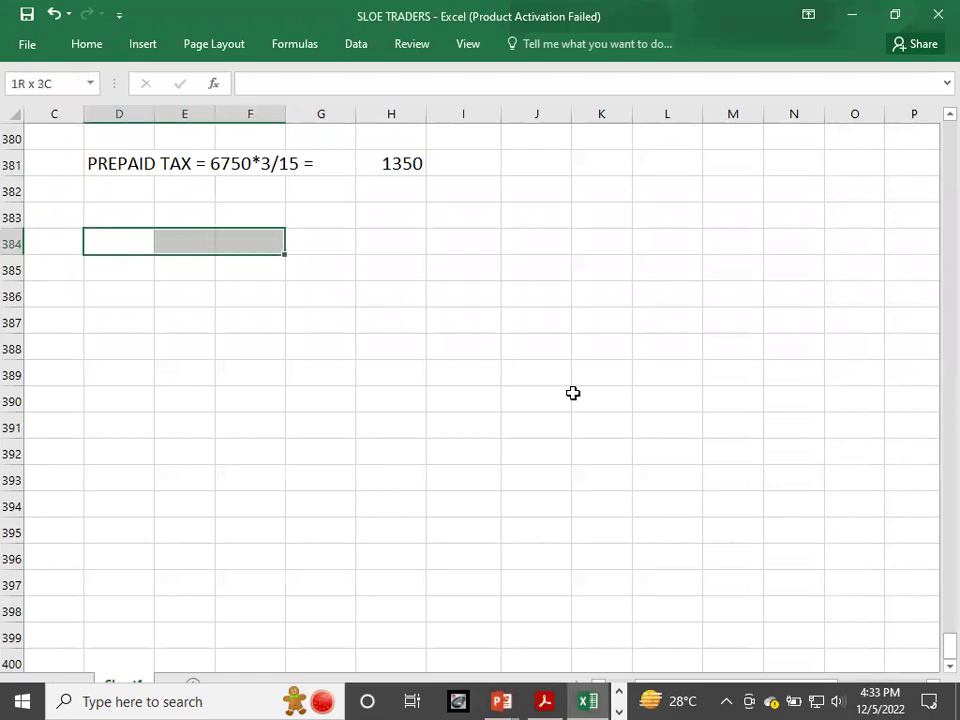
left_click(96, 47)
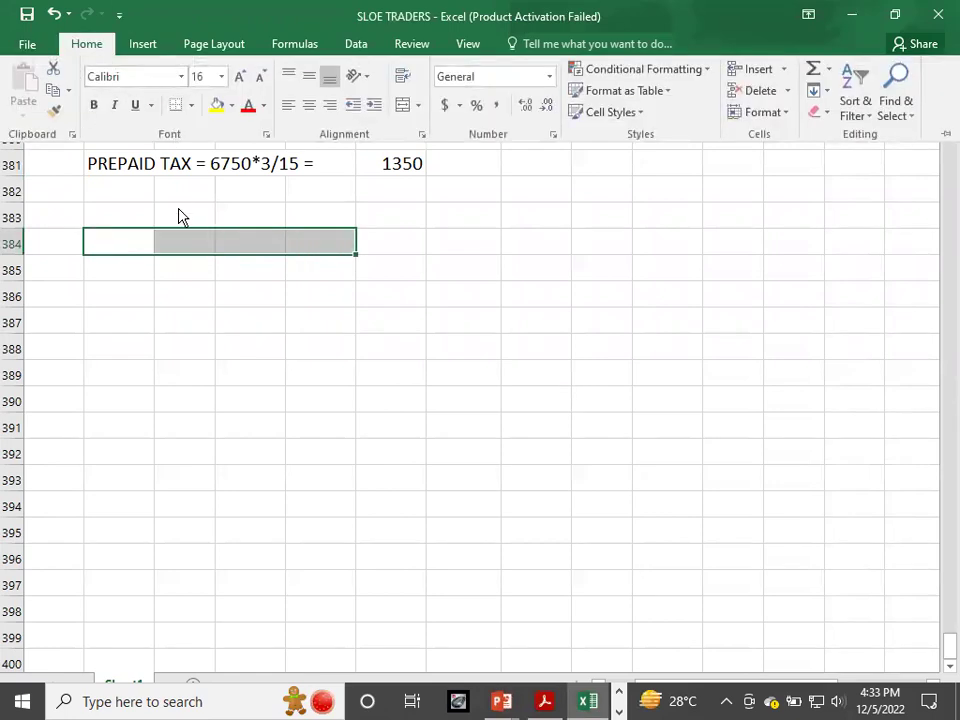
Step: Apply a left border to F385:F389 as the T-account's vertical divider and select heading cell E384
left_click(228, 271)
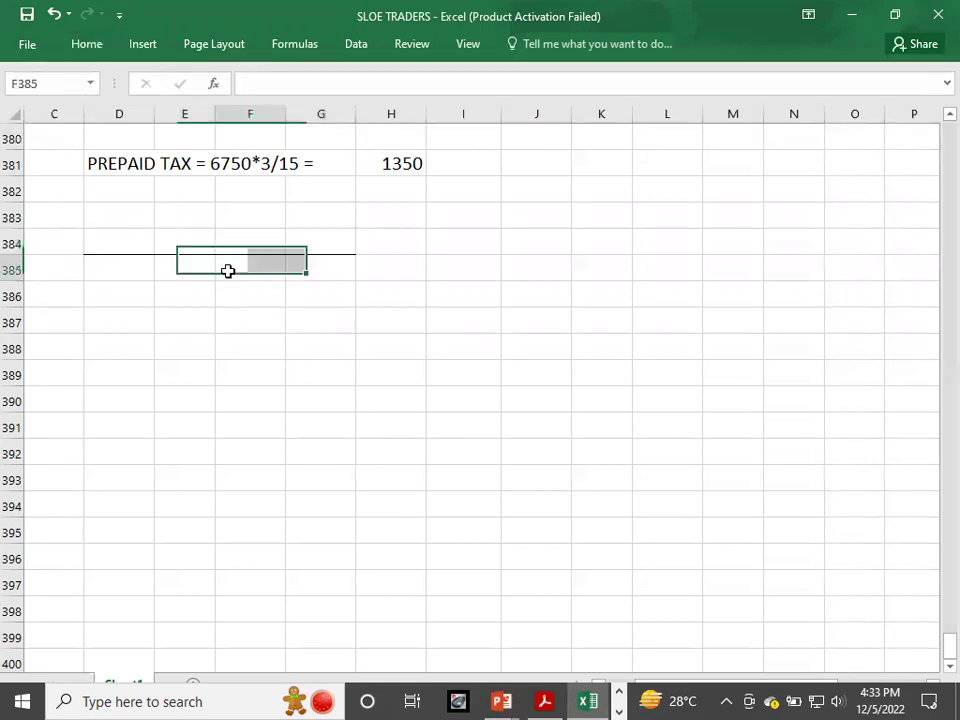
left_click_drag(228, 271, 250, 375)
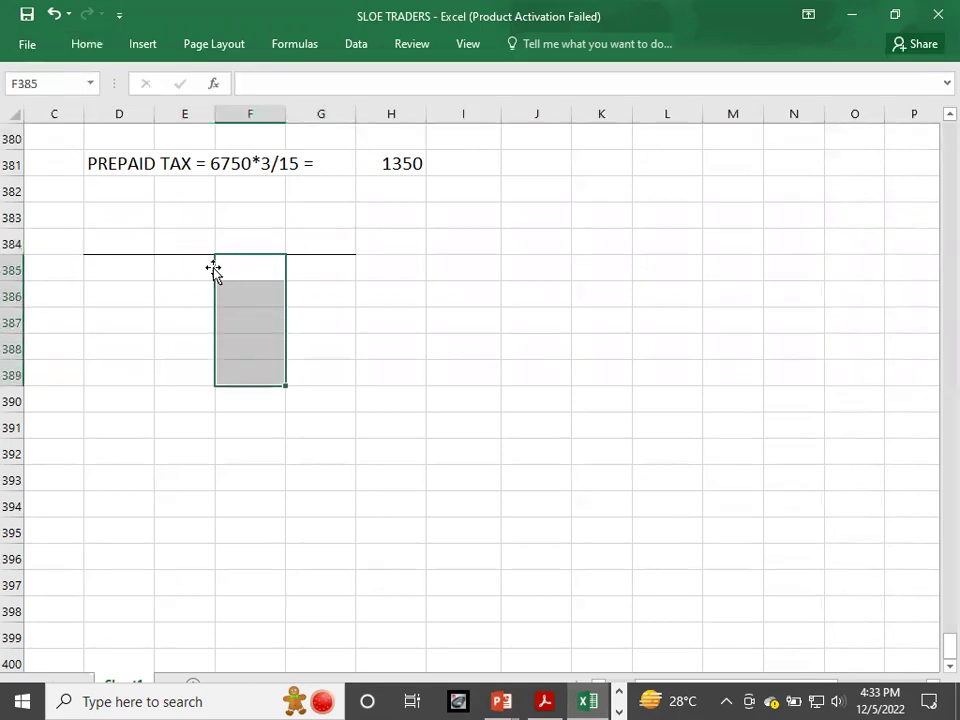
left_click(86, 43)
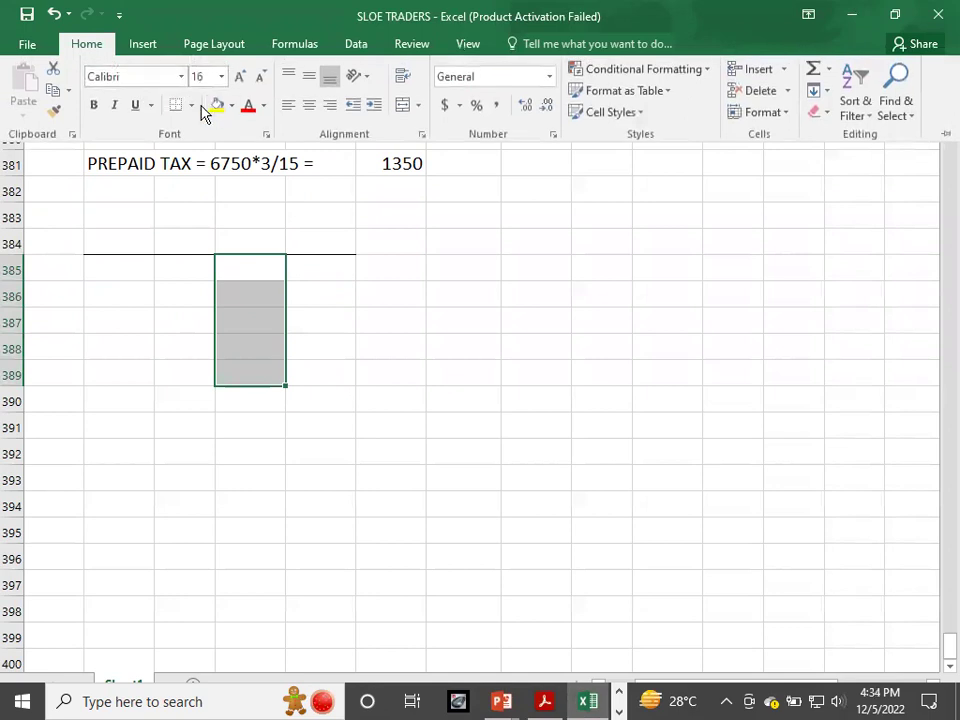
left_click(190, 106)
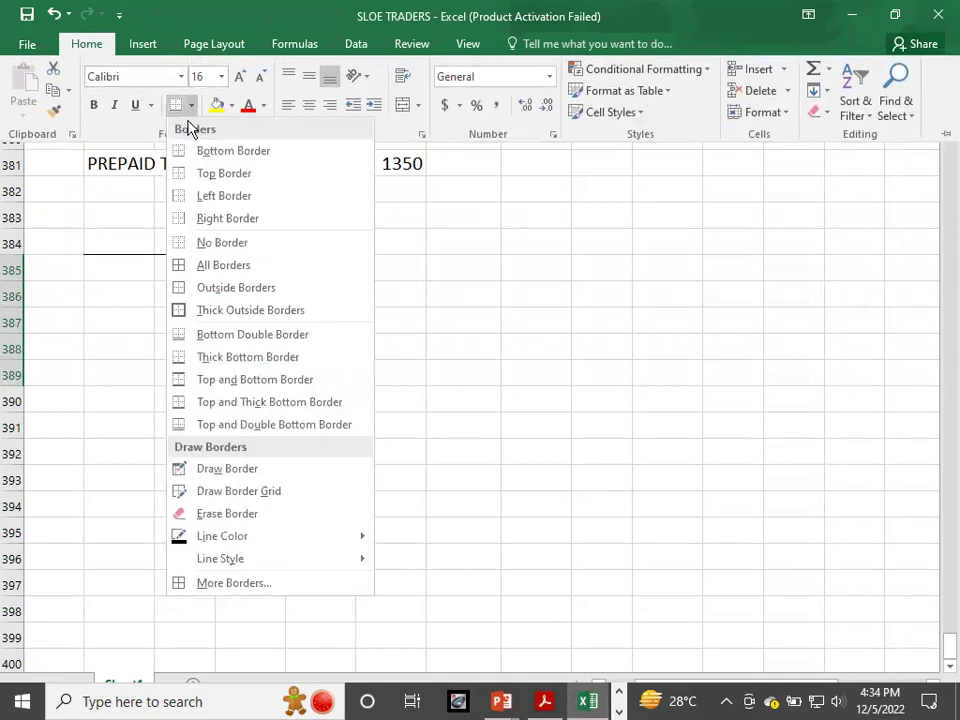
left_click(180, 196)
left_click(184, 241)
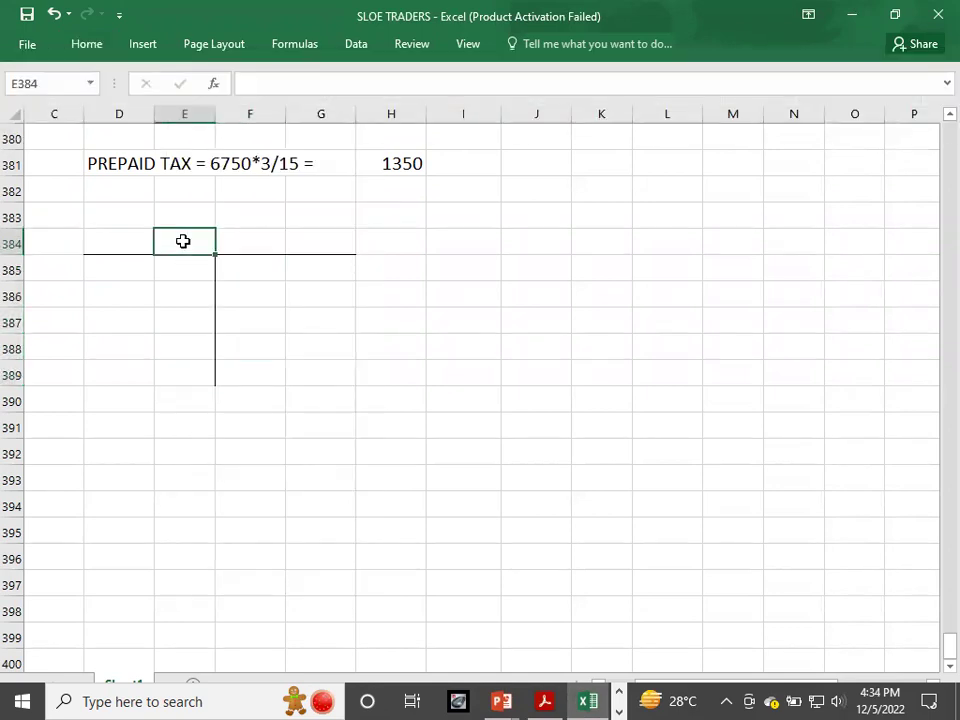
Step: Enter the T-account heading "IRRECOVERABLE DEBTS." in E384
type("IRRE")
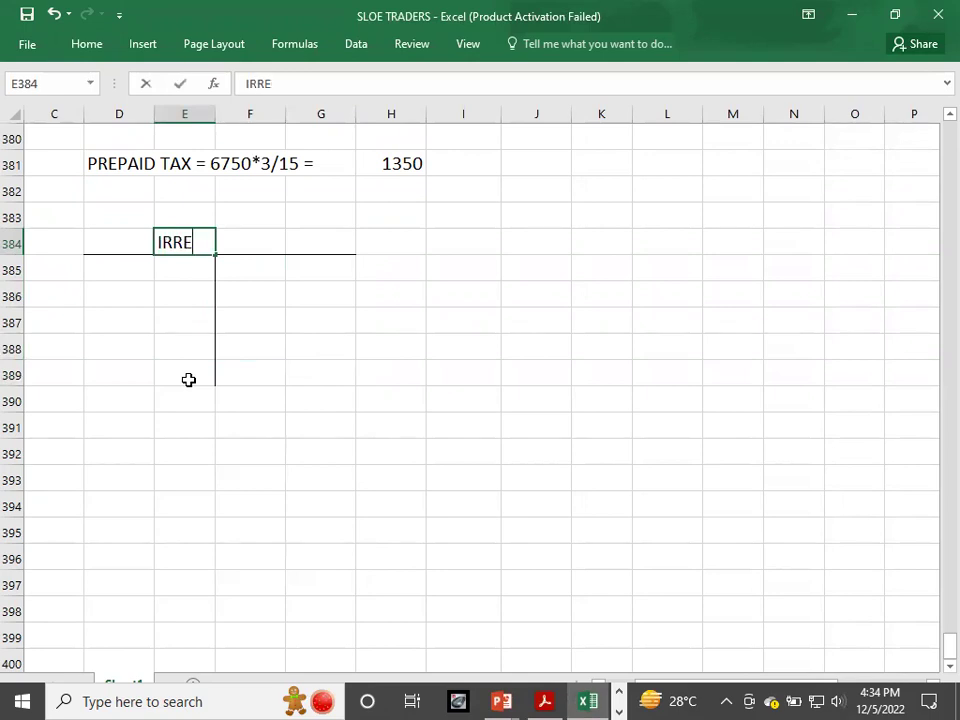
type("COVERABLE ")
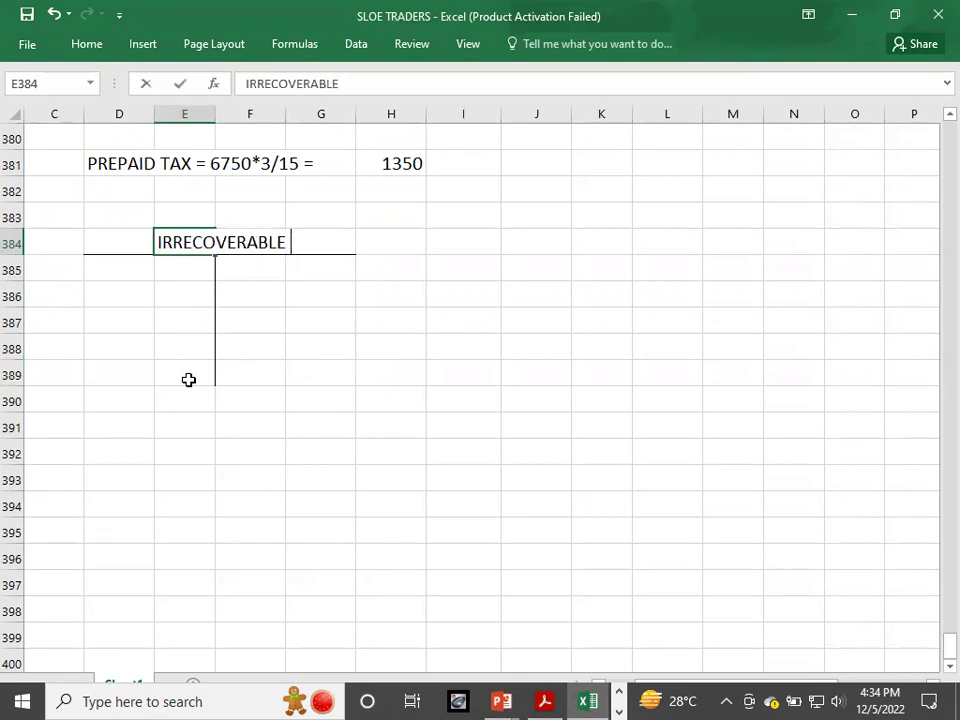
type("DEBTS.")
key("Return")
key("Return")
key("Return")
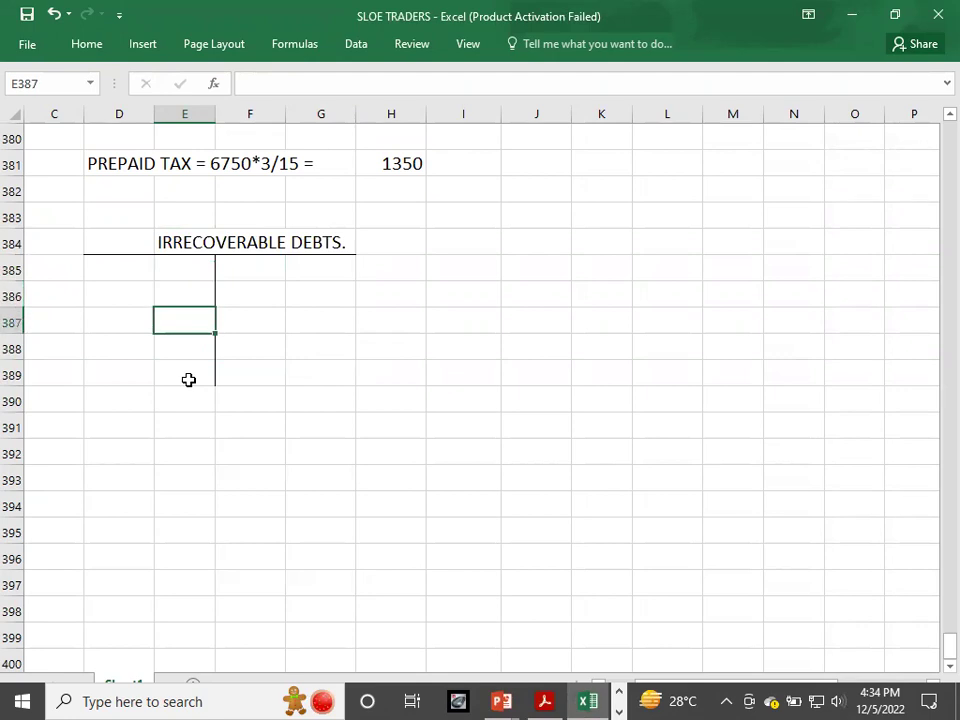
Step: Remove the trailing full stop from the T-account heading in E384
key("alt+Tab")
key("alt+Tab")
key("ctrl+z")
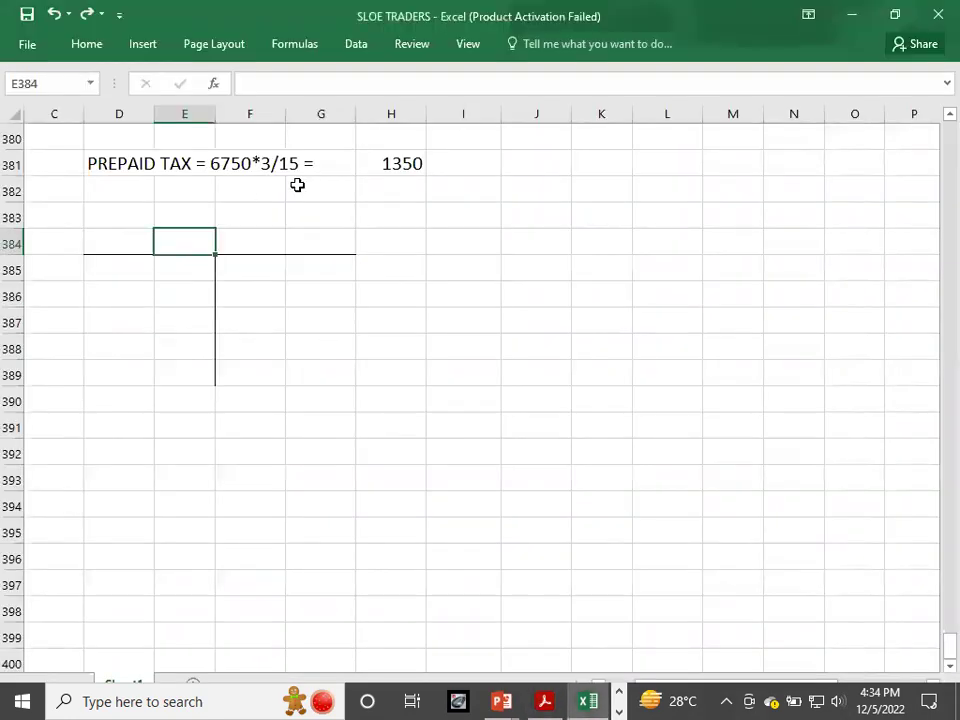
key("ctrl+y")
double_click(190, 246)
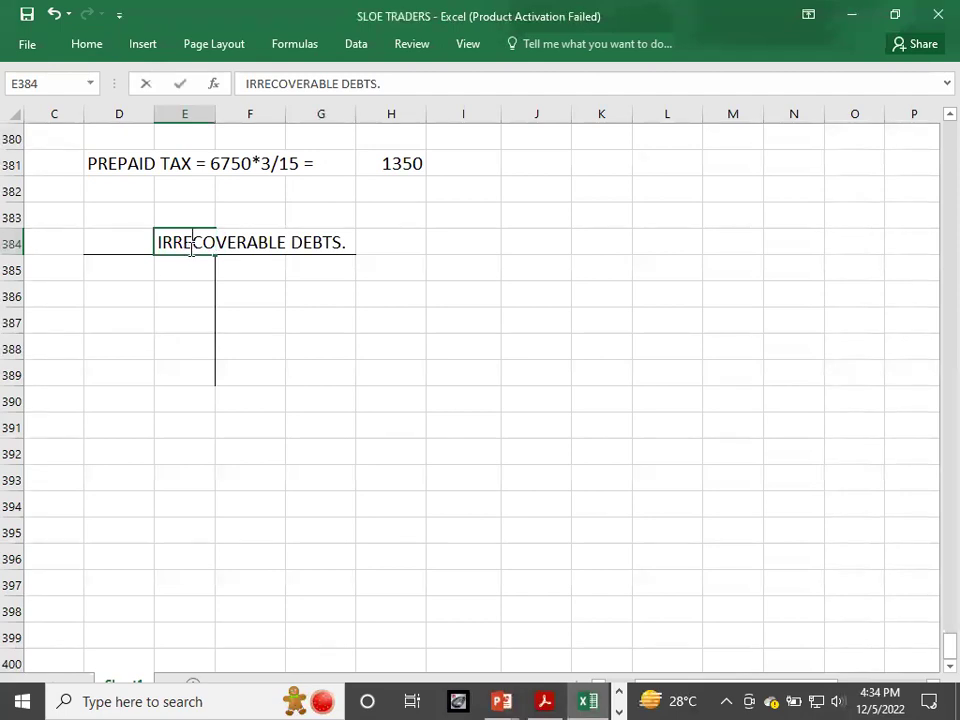
left_click(352, 243)
key("BackSpace")
Step: Check the written-off debt in adjustment iii of the PDF and enter 2250 on the account's debit side in E385
key("alt+Tab")
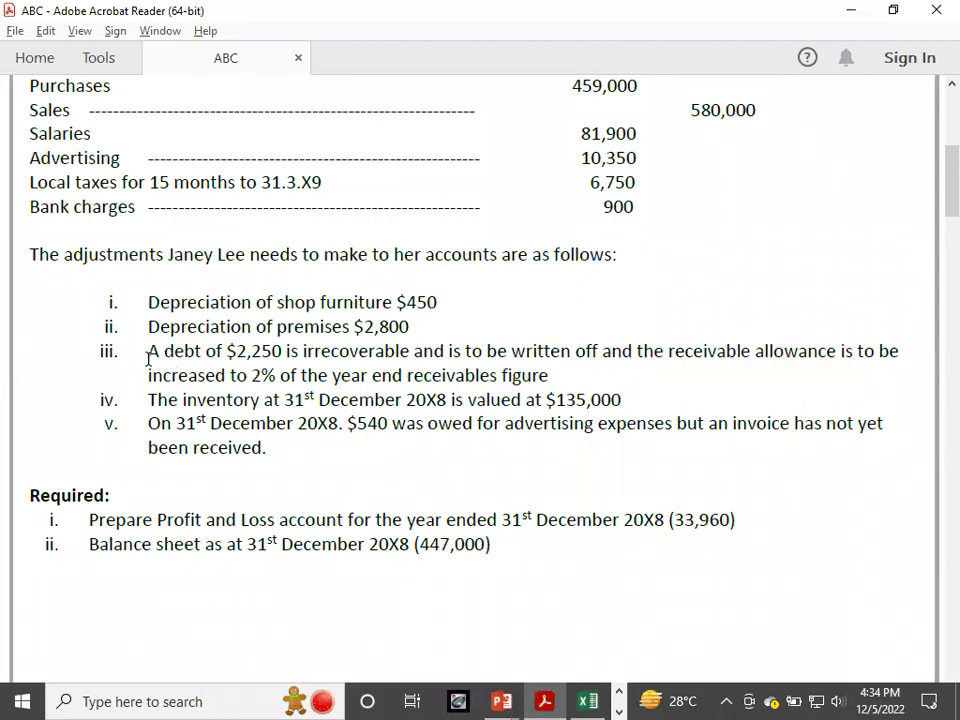
key("alt+Tab")
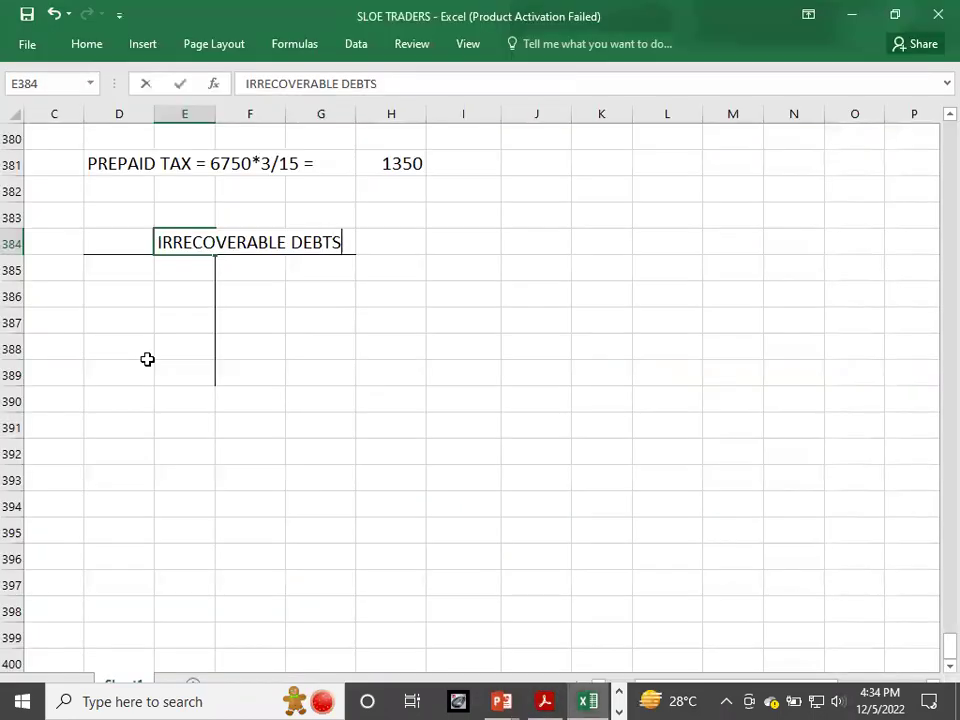
key("Return")
type("2250")
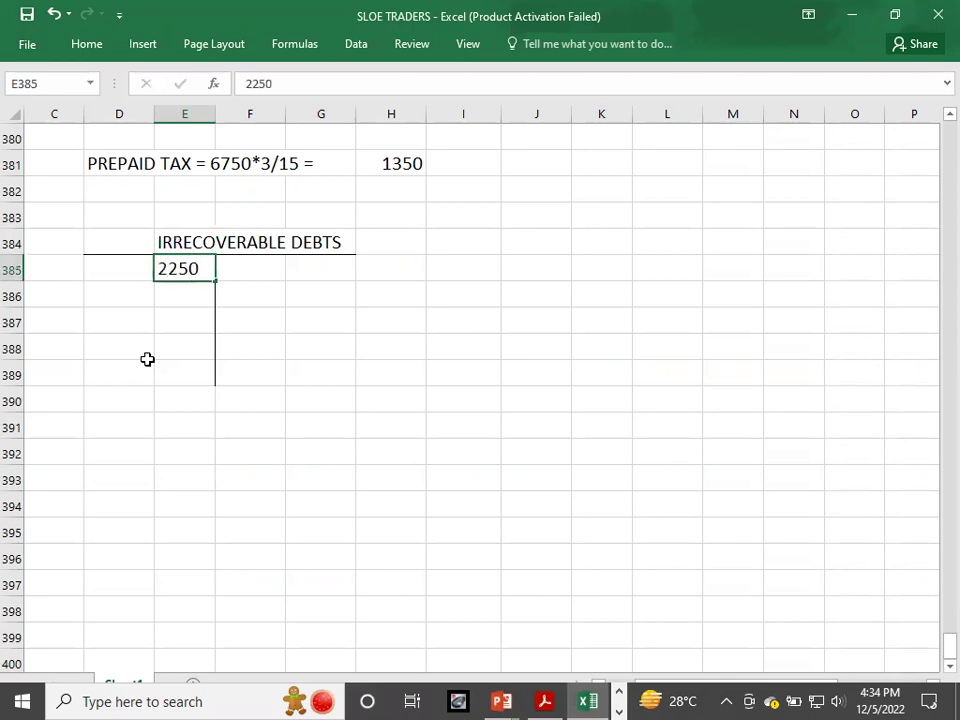
key("Return")
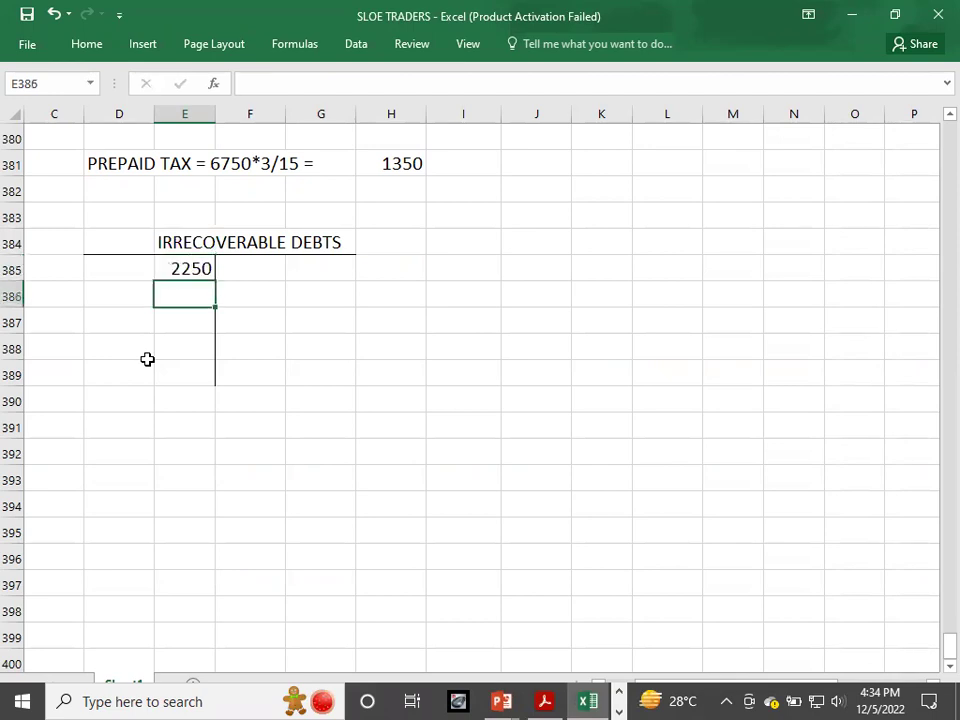
Step: Reread adjustment iii in the PDF, and label D391 in the Excel workbook "ESTIMATED D.D"
key("alt+Tab")
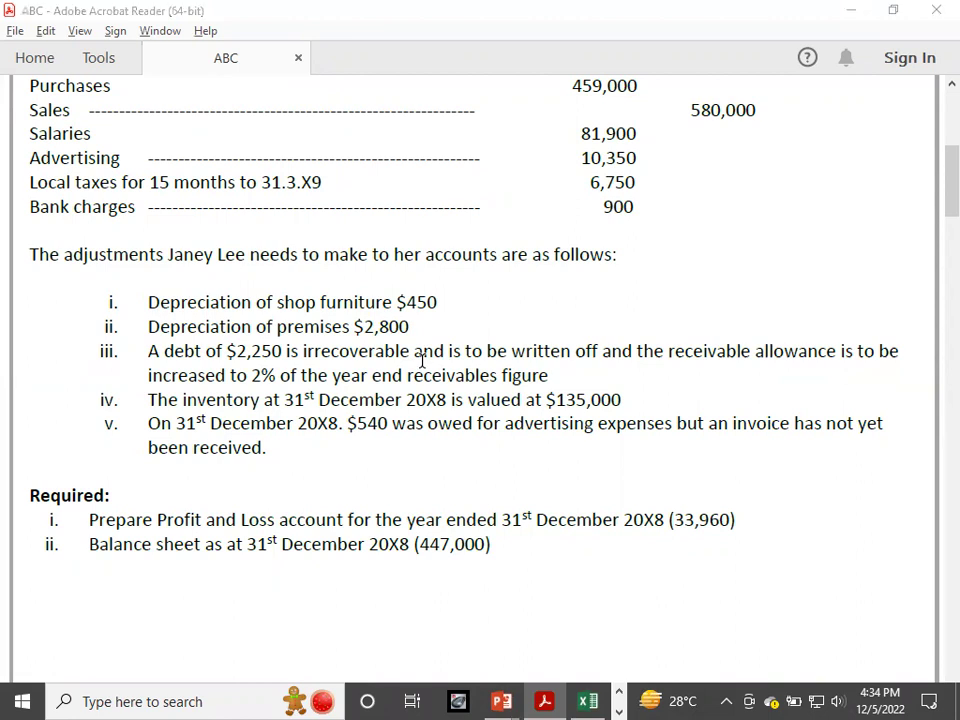
key("alt+Tab")
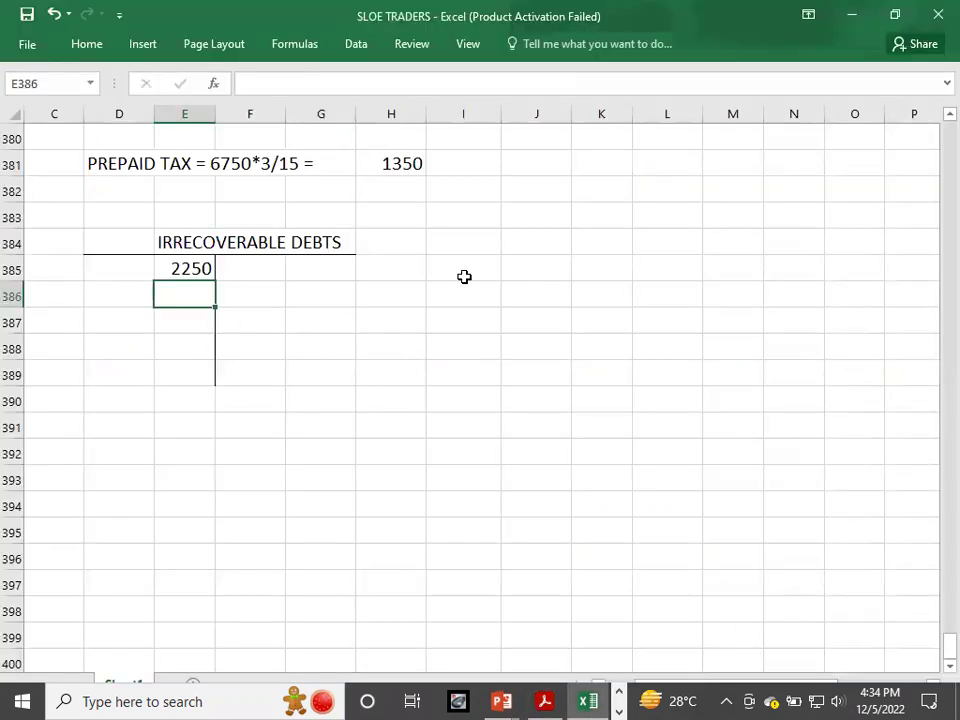
left_click(111, 428)
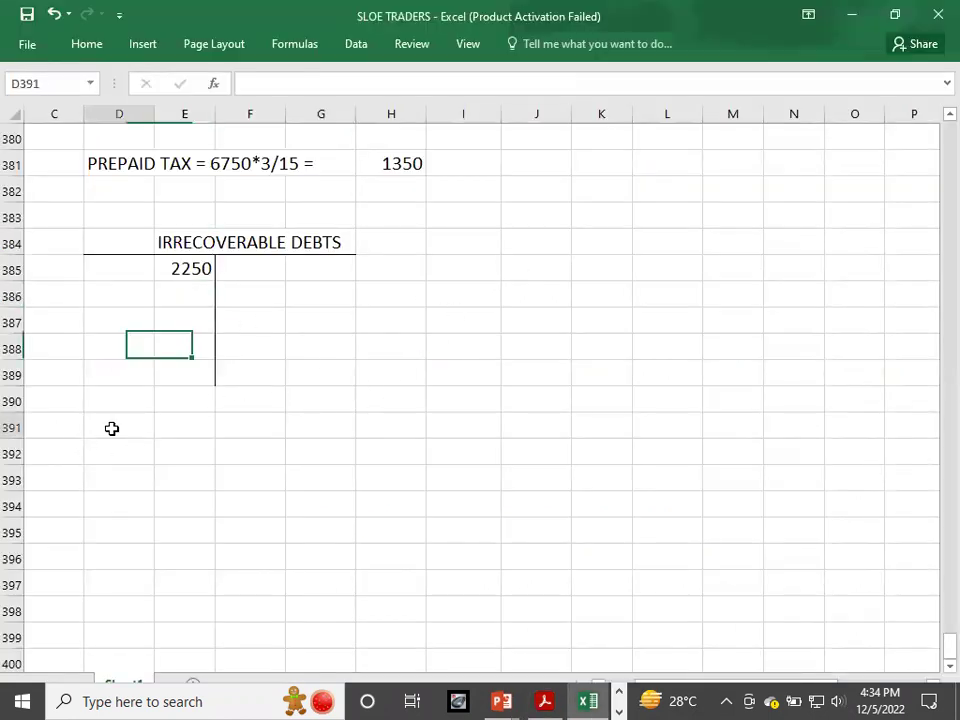
type("ESTIM")
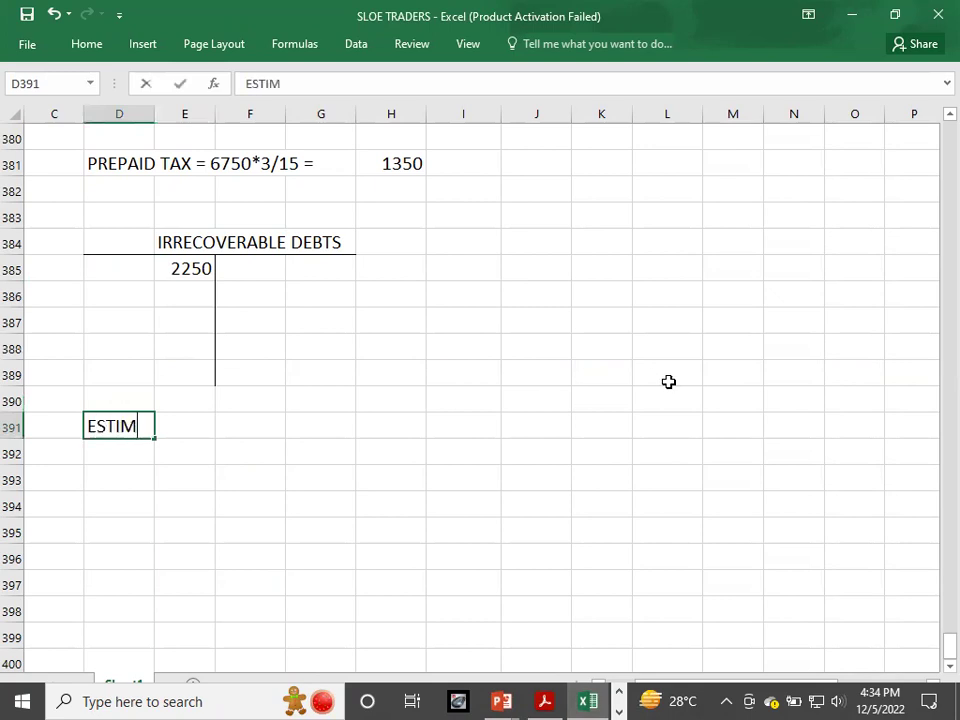
type("ATED D.D")
key("Tab")
key("Tab")
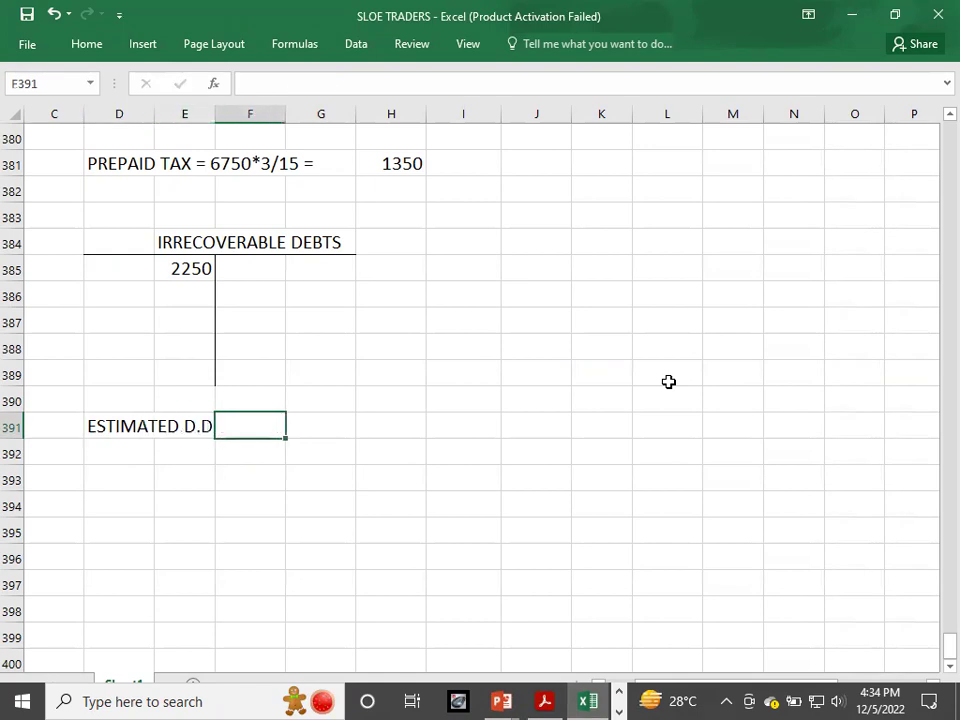
Step: Check the allowance percentage in the PDF and extend the D391 label to "ESTIMATED D.D @2%"
key("alt+Tab")
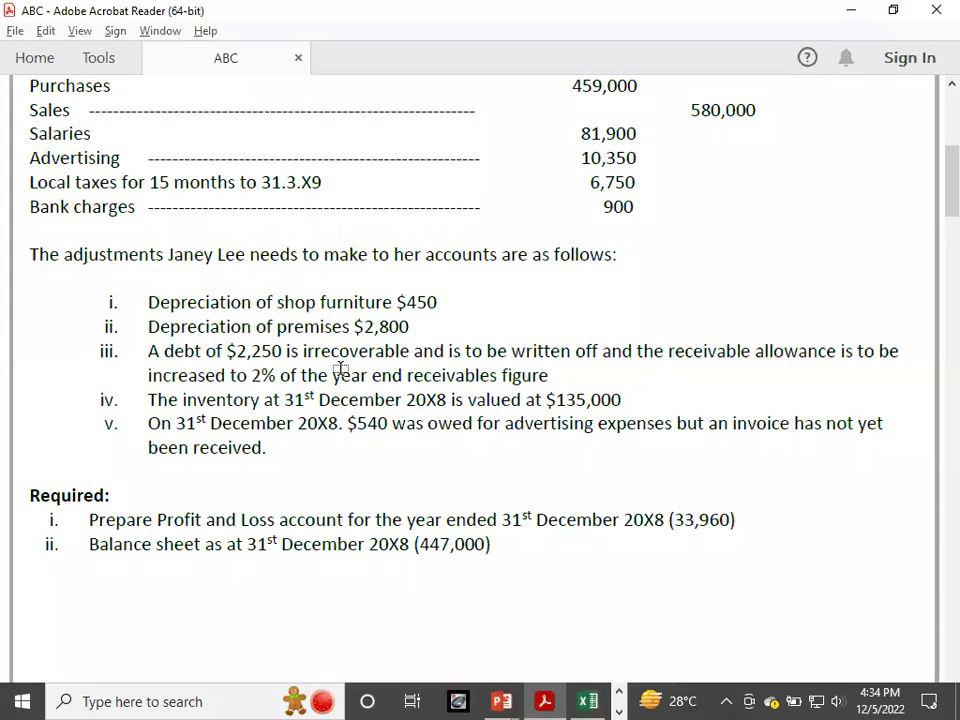
key("alt+Tab")
left_click(89, 430)
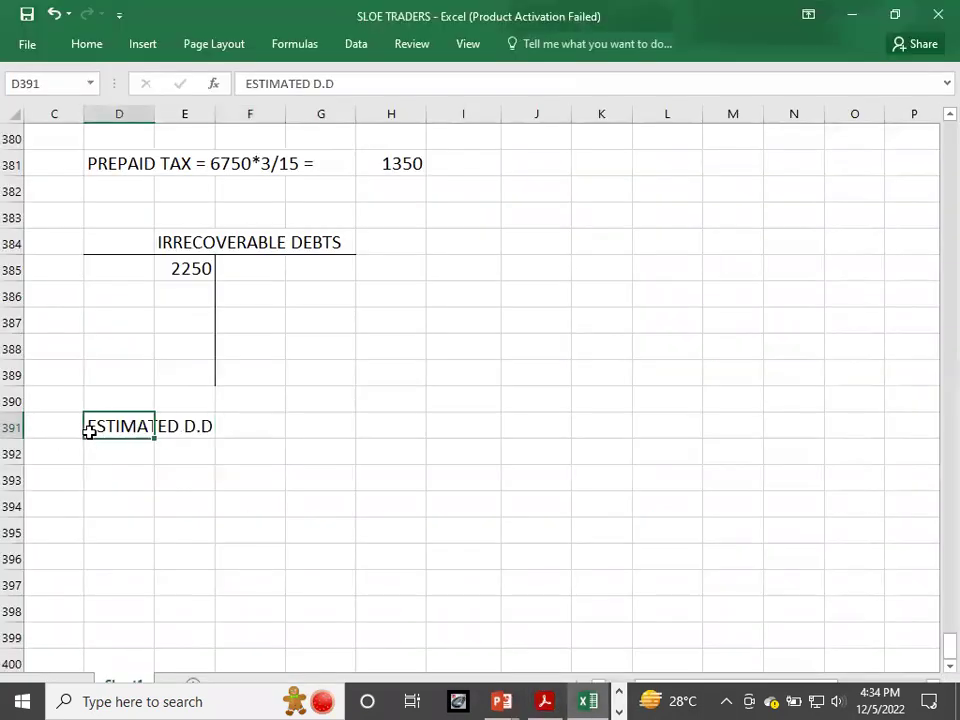
left_click(224, 425)
left_click_drag(224, 425, 103, 422)
left_click(105, 422)
type("@2%")
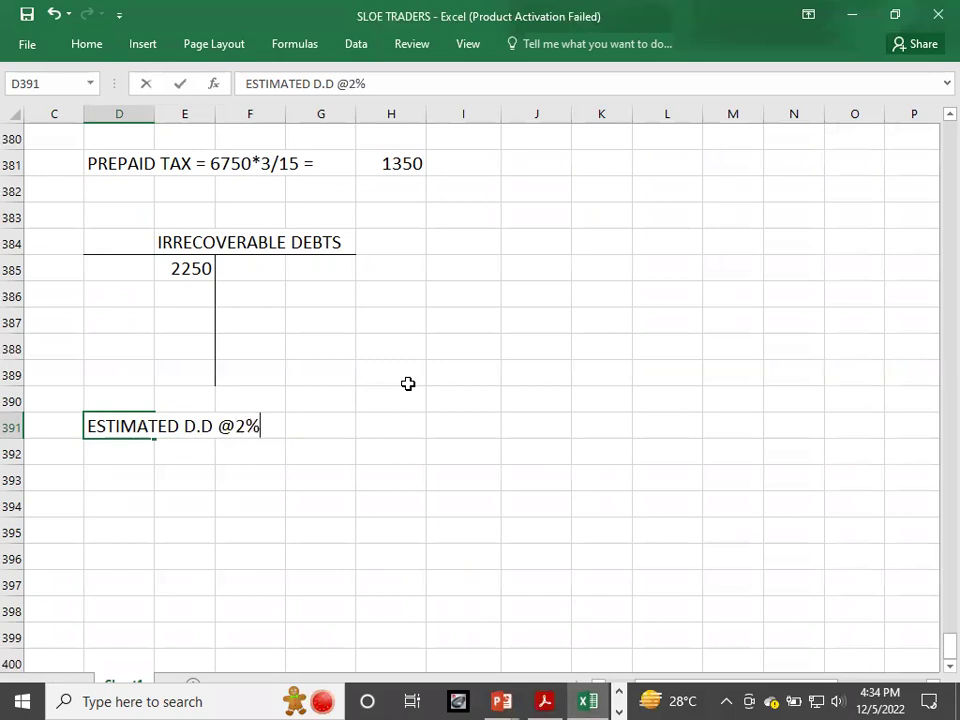
key("Right")
key("Right")
key("Right")
key("Right")
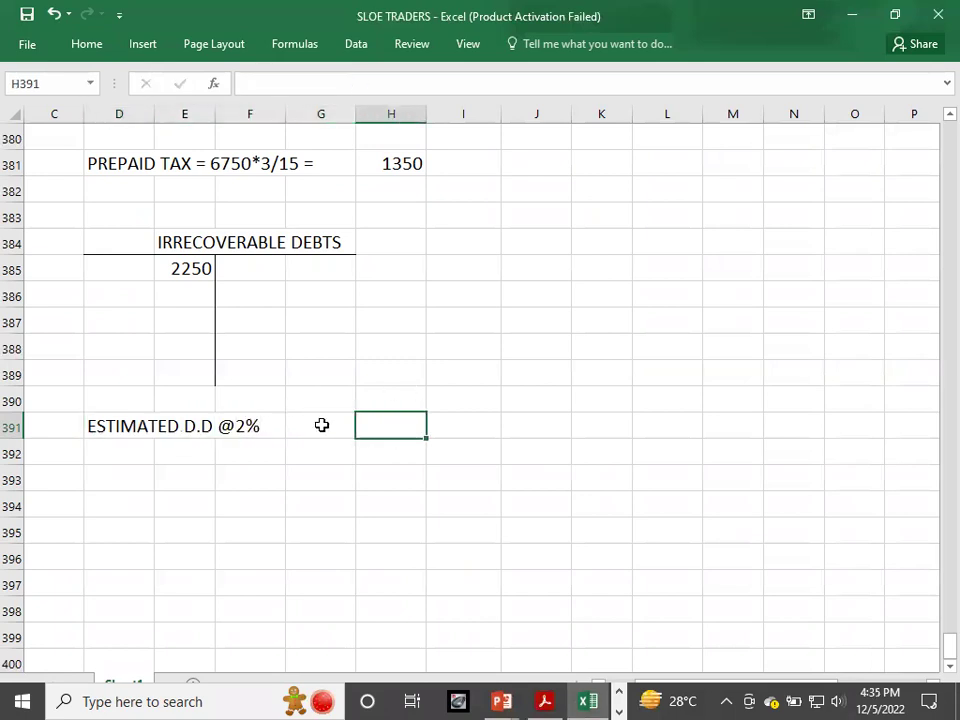
left_click(322, 425)
key("alt+Tab")
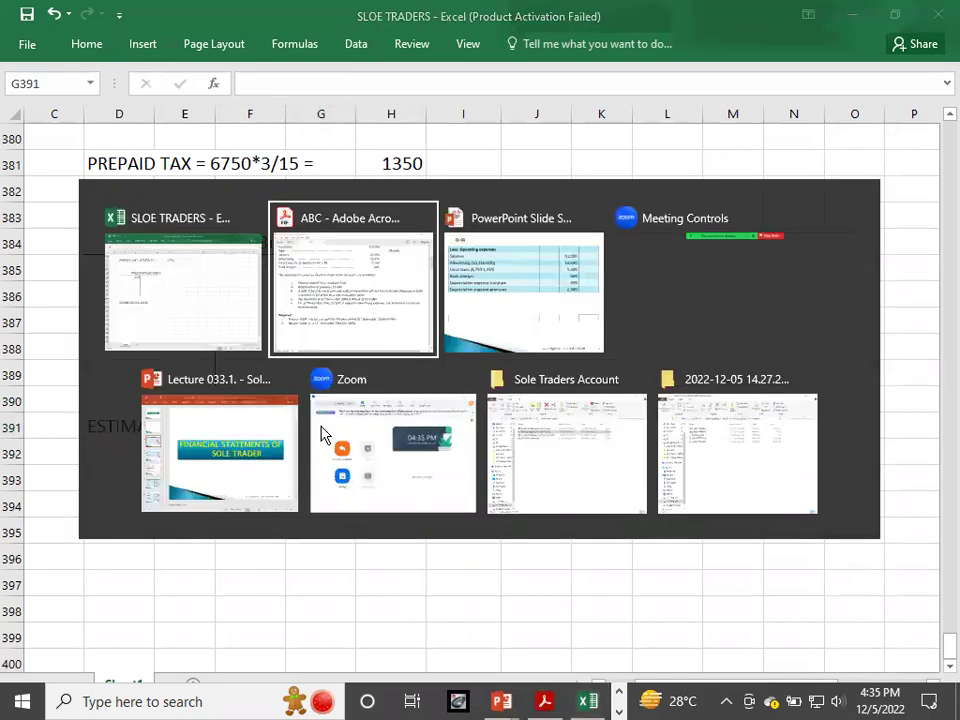
scroll(321, 425, "up", 5)
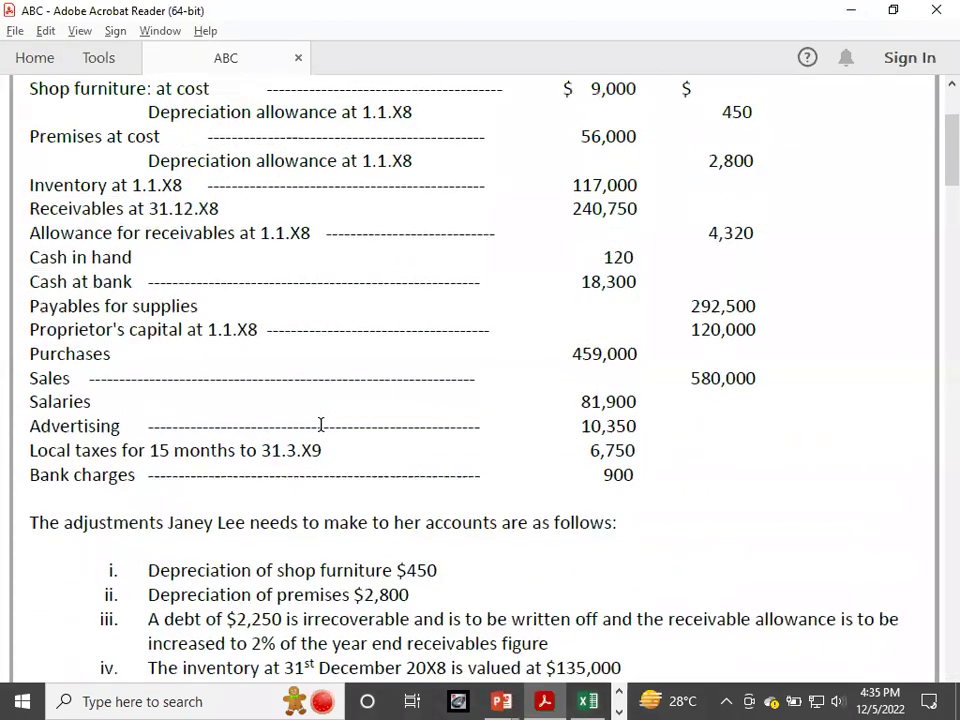
scroll(321, 425, "up", 2)
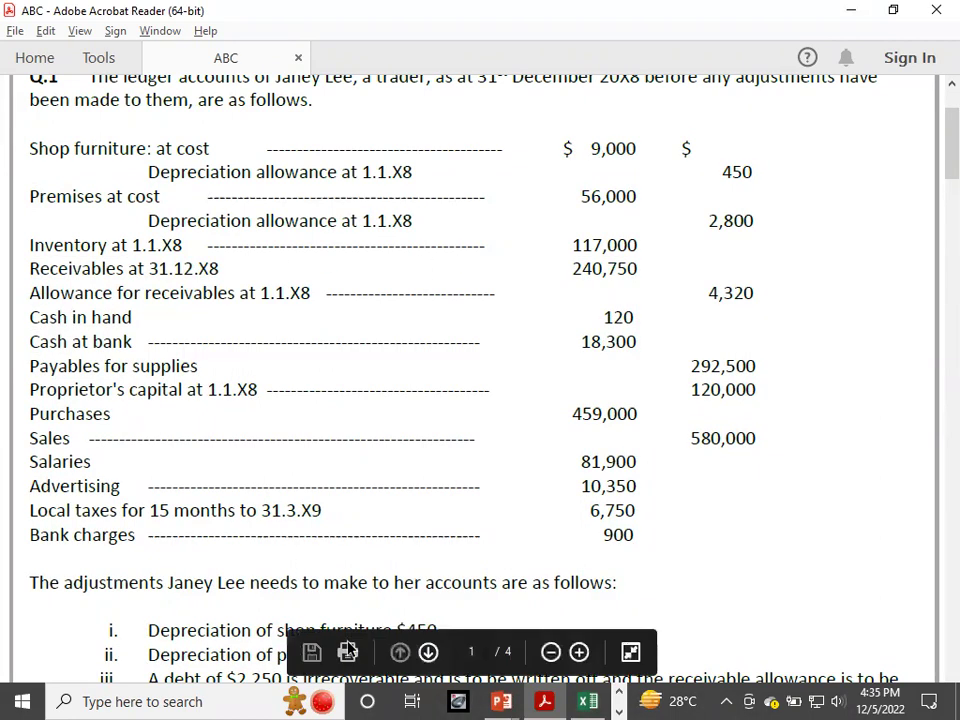
key("alt+Tab")
type("(2")
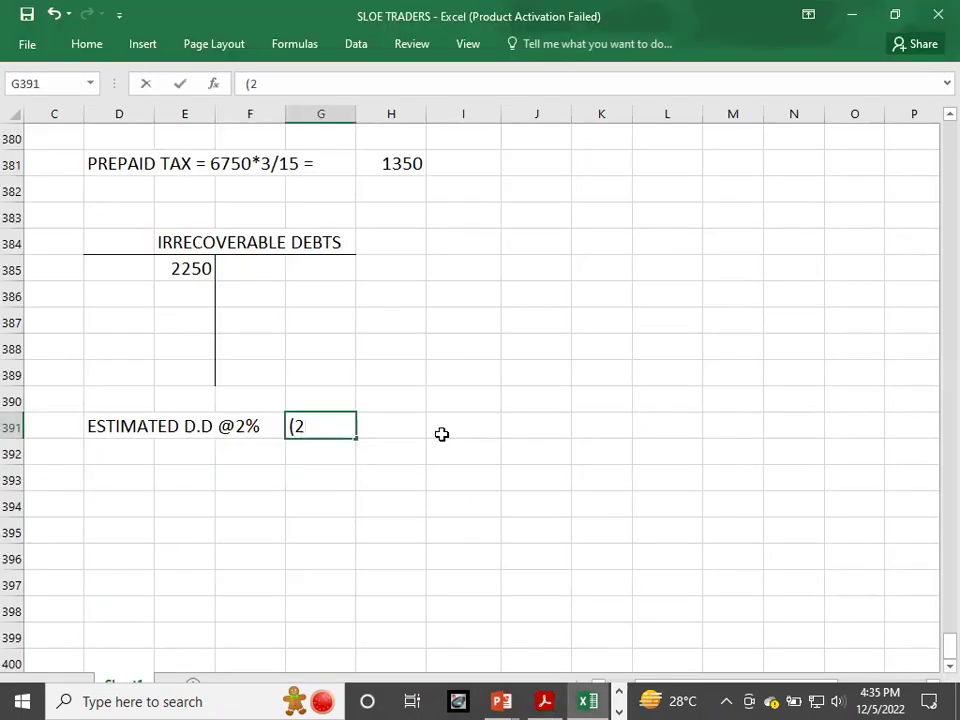
key("alt+Tab")
key("alt+Tab")
type("40750-2250)2%")
Step: Enter 4770 in J391 as the estimated doubtful debts amount
key("Right")
key("Right")
key("Right")
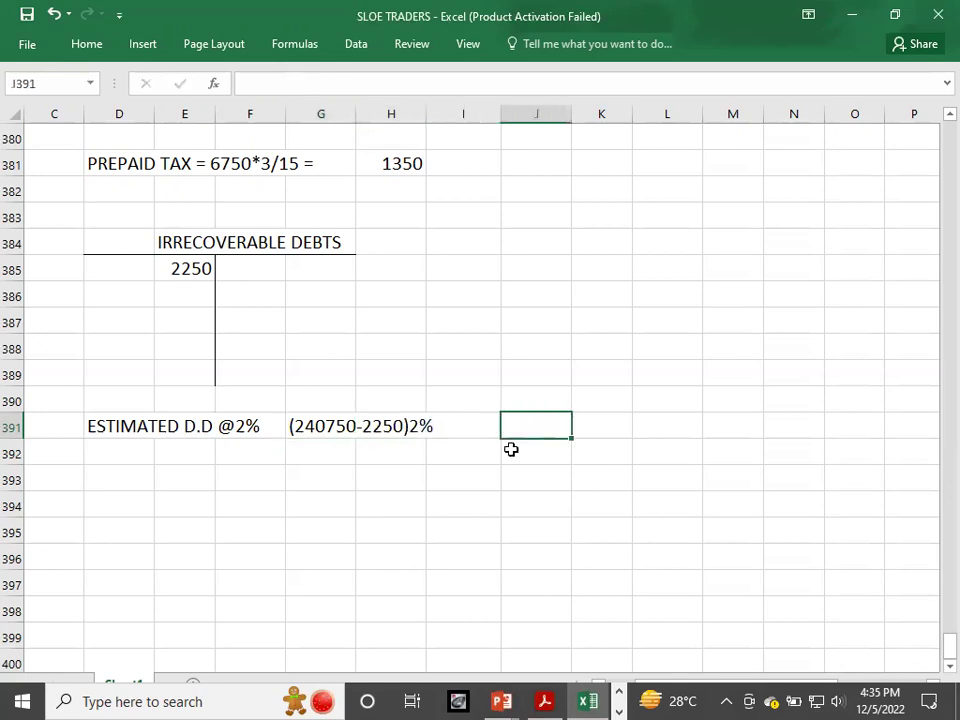
type("4770")
key("Return")
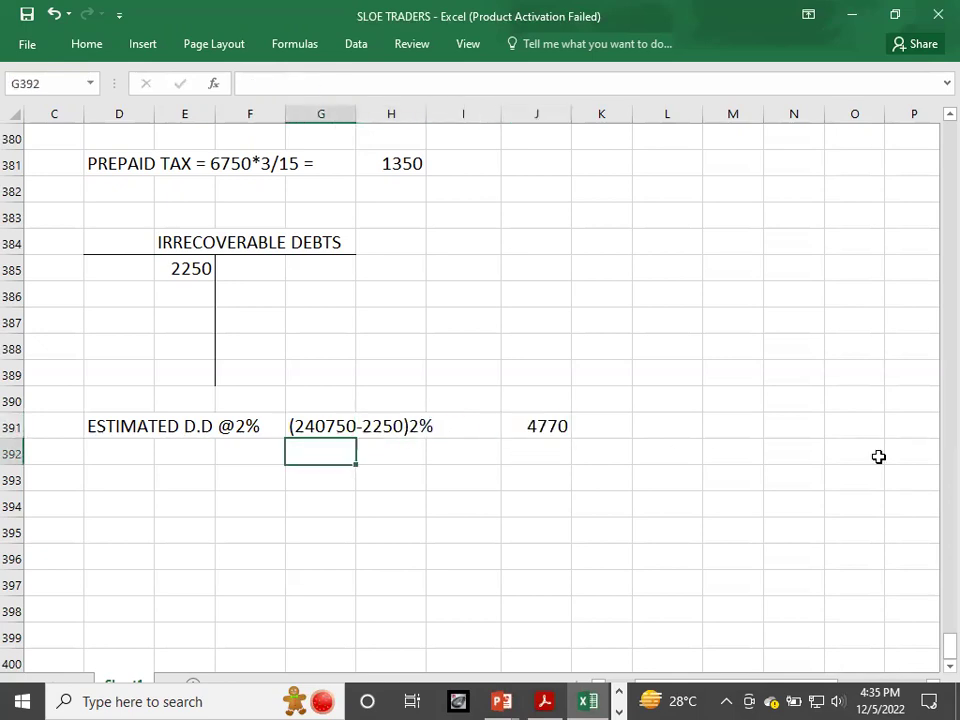
Step: Label D392 "ALL. FOR REC. OP. BAL." for the opening allowance for receivables
key("Left")
key("Left")
key("Left")
type("A")
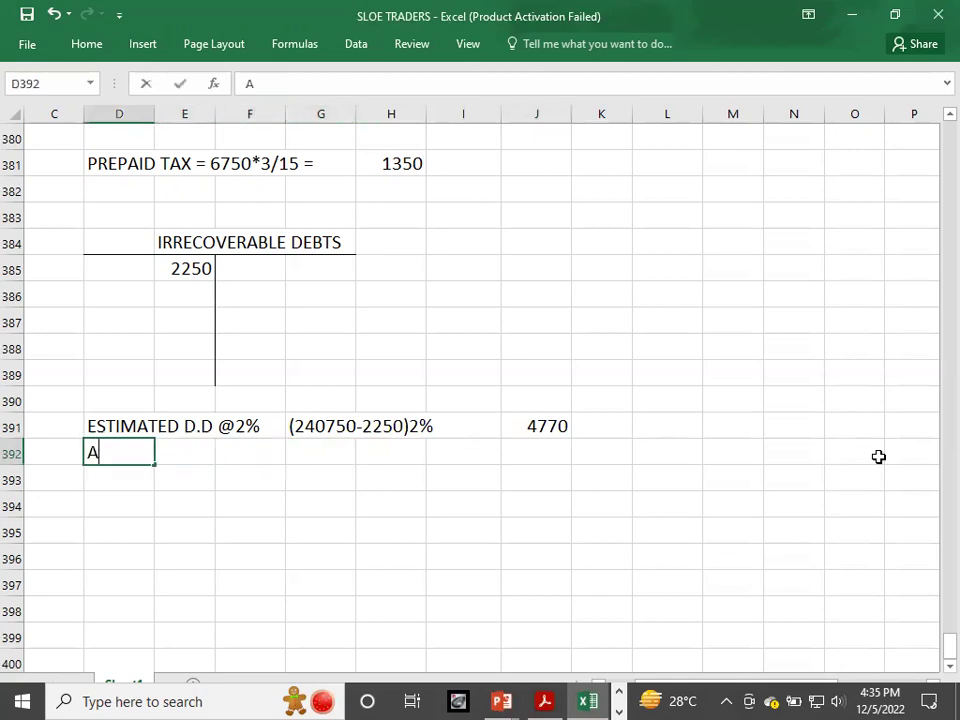
type("LL. FOR E")
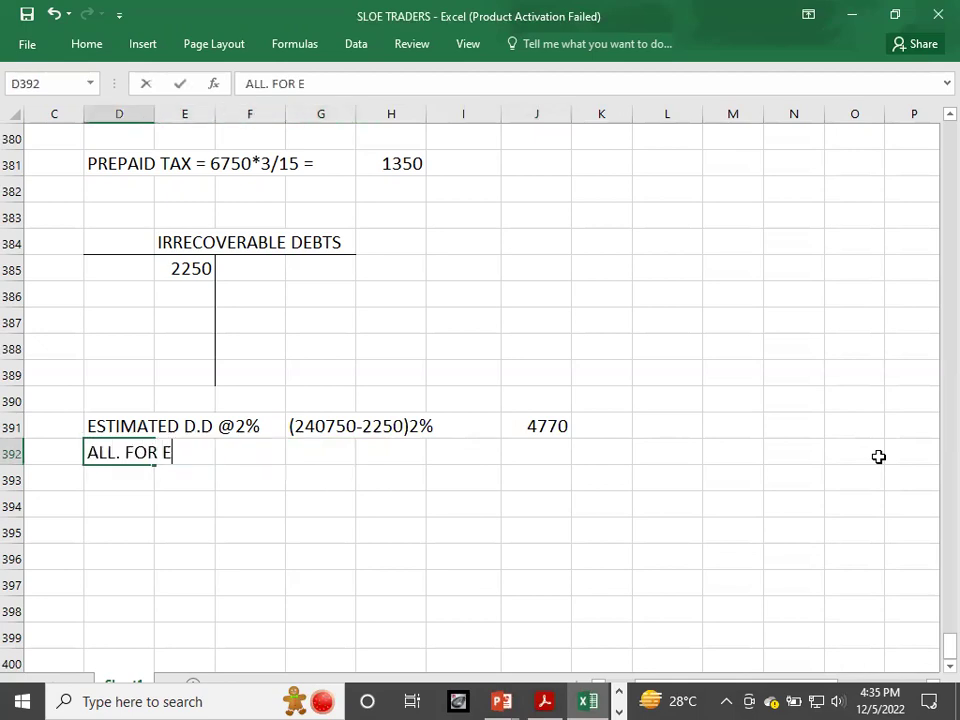
key("BackSpace")
type("REC. OP. BA")
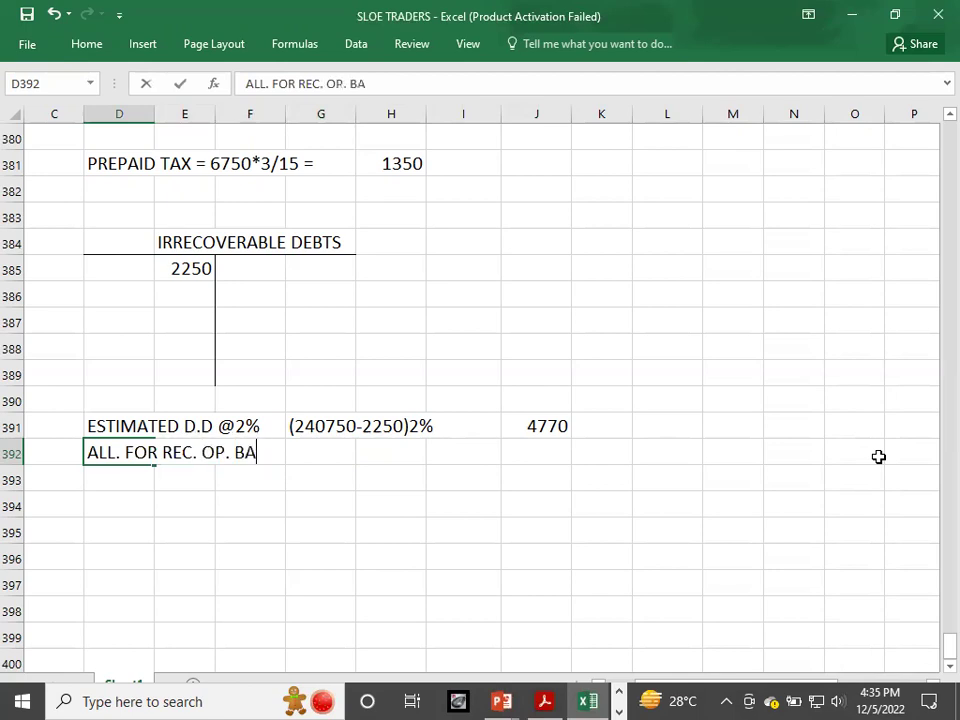
type("L.")
Step: Look up the opening allowance for receivables in the PDF and enter -4320 in J392 of the workbook
key("Tab")
key("Tab")
key("Tab")
key("Tab")
key("Tab")
key("Tab")
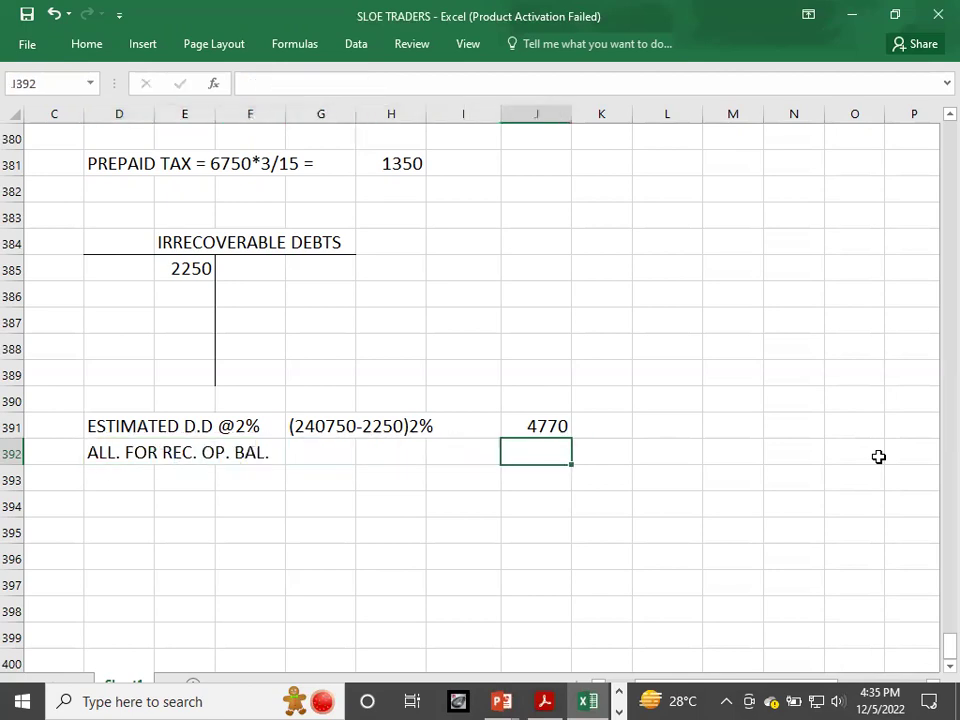
key("alt+Tab")
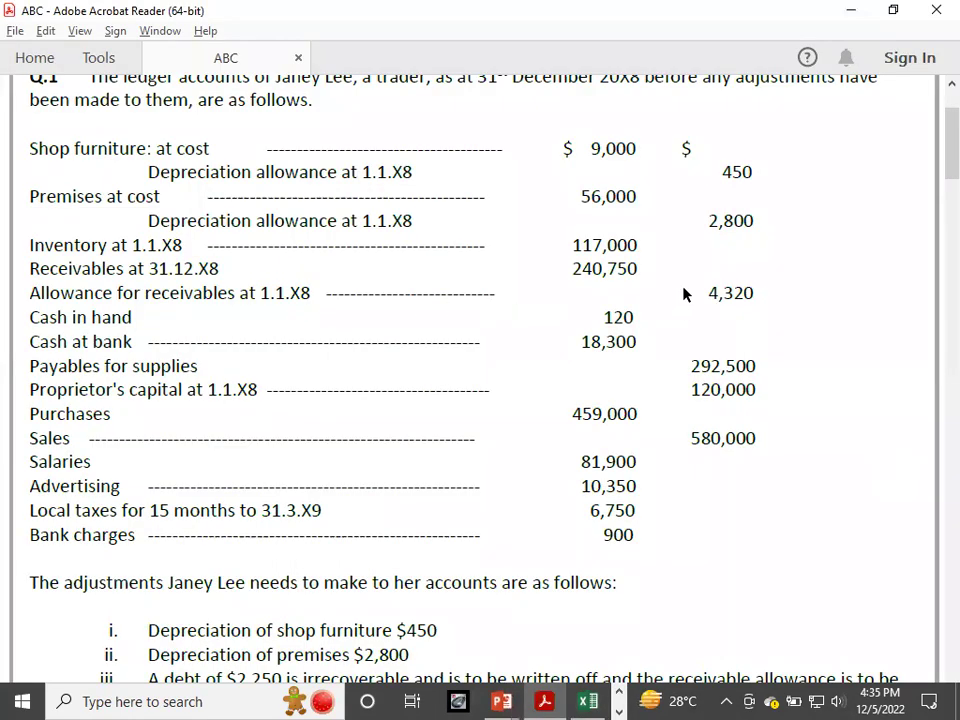
key("alt+Tab")
type("-4320")
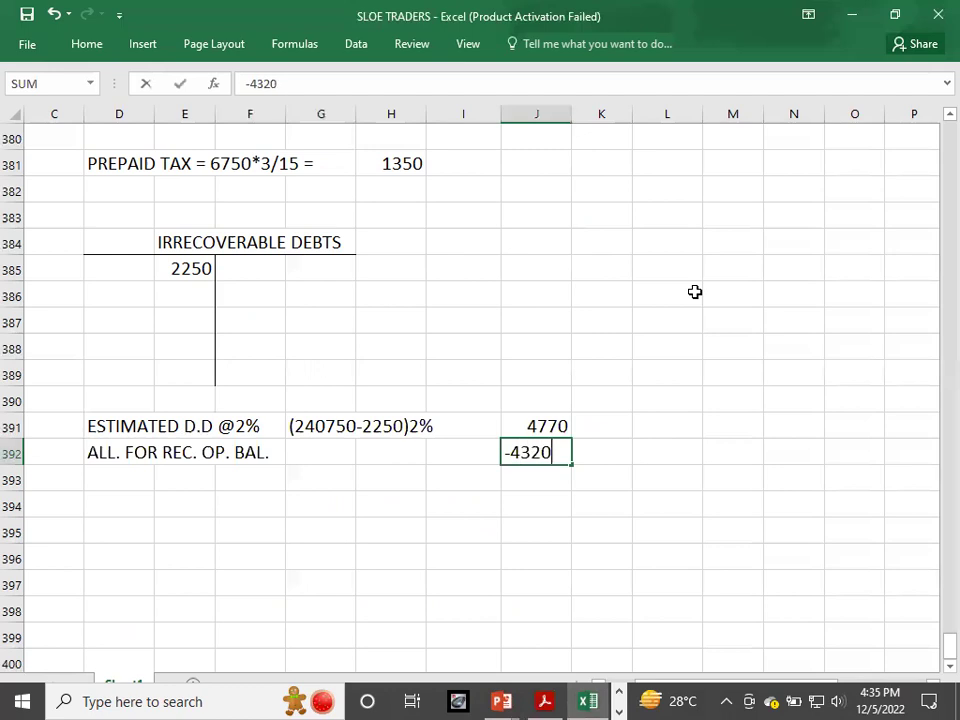
key("Return")
Step: Add the row "INCREASE IN ALLOWANCE" in D393 with the amount 450 in J393
type("IN")
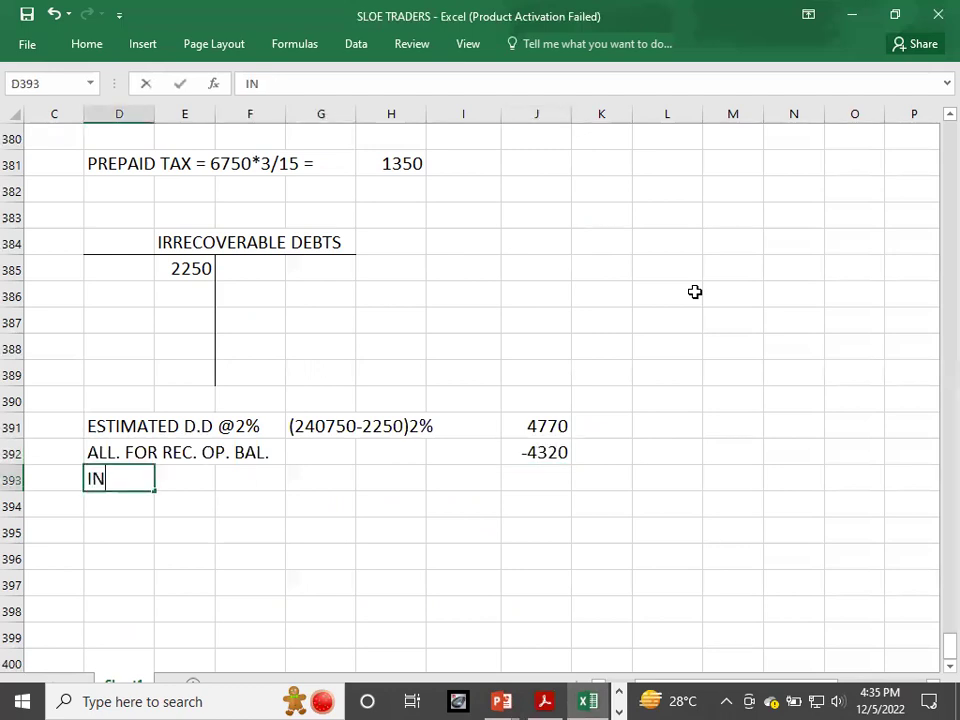
type("CREASE I")
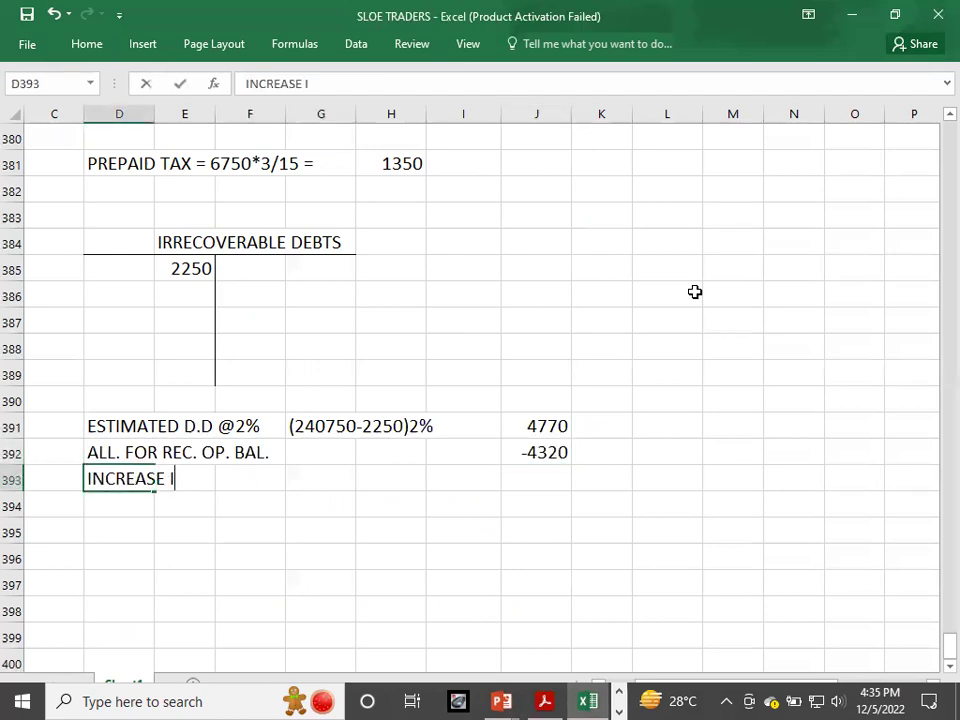
type("N ALLOWANCE")
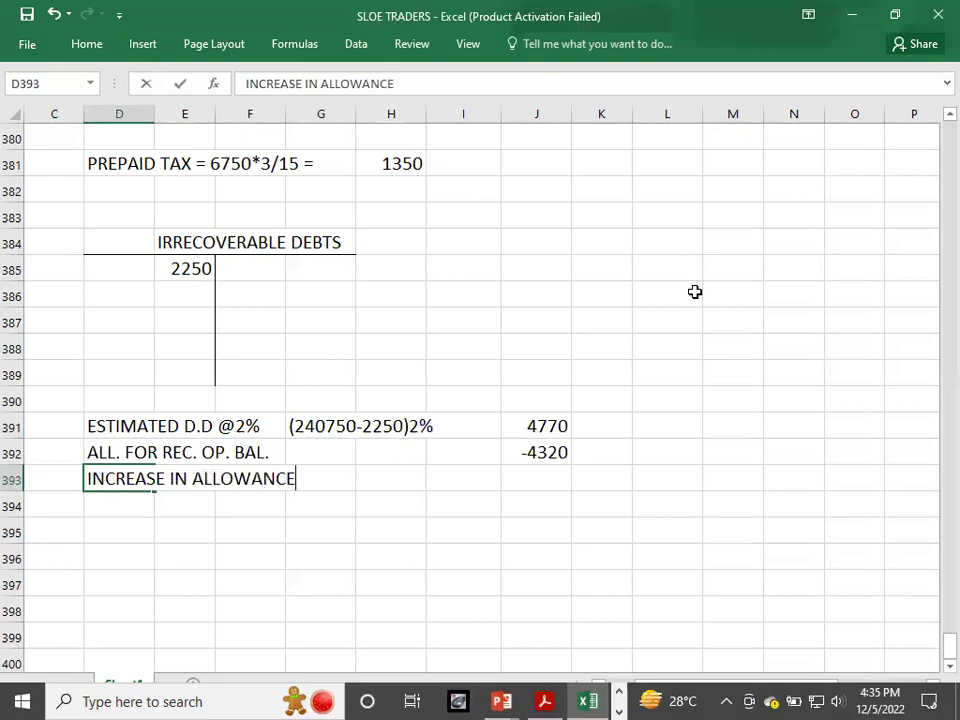
key("Right")
key("Right")
key("Right")
key("Right")
key("Right")
key("Right")
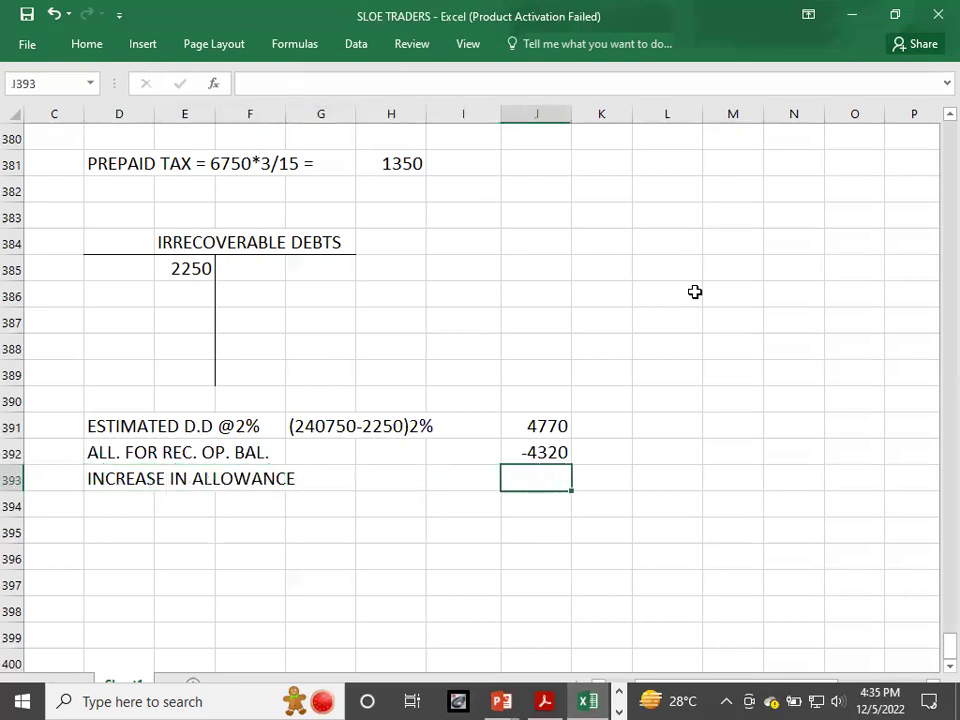
type("450")
key("Return")
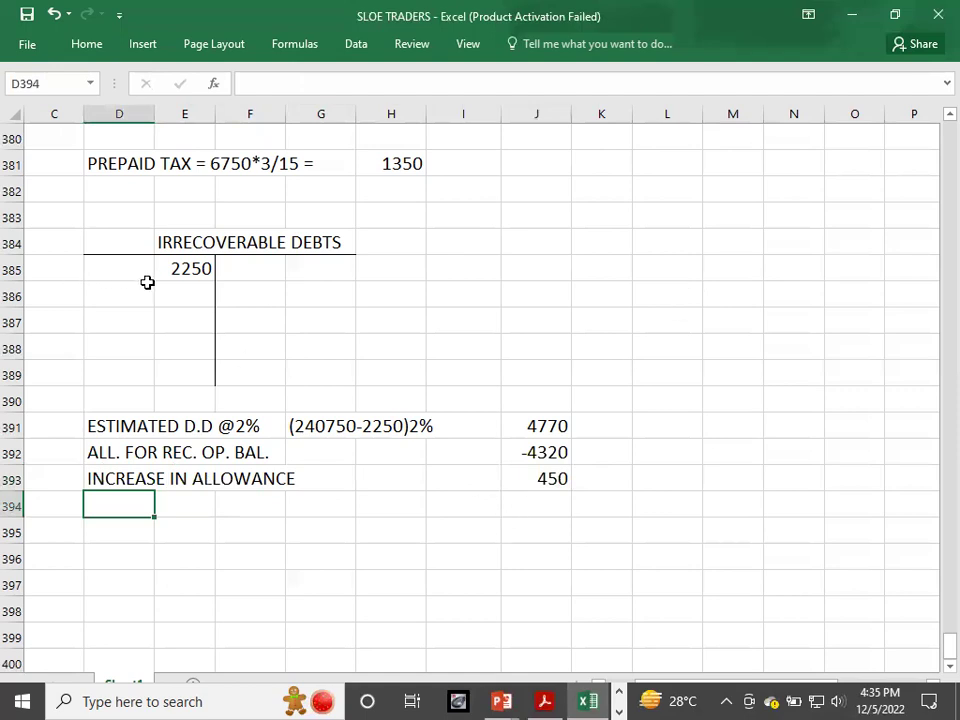
Step: Enter 450 in E386 on the debit side of the irrecoverable debts account
left_click(179, 292)
type("450")
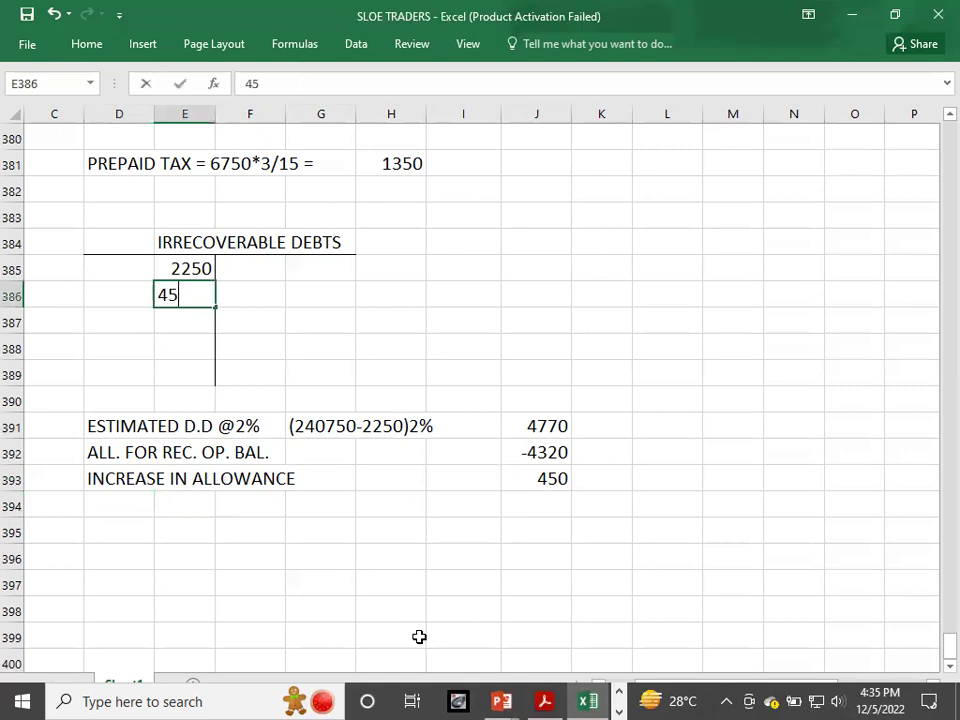
key("Return")
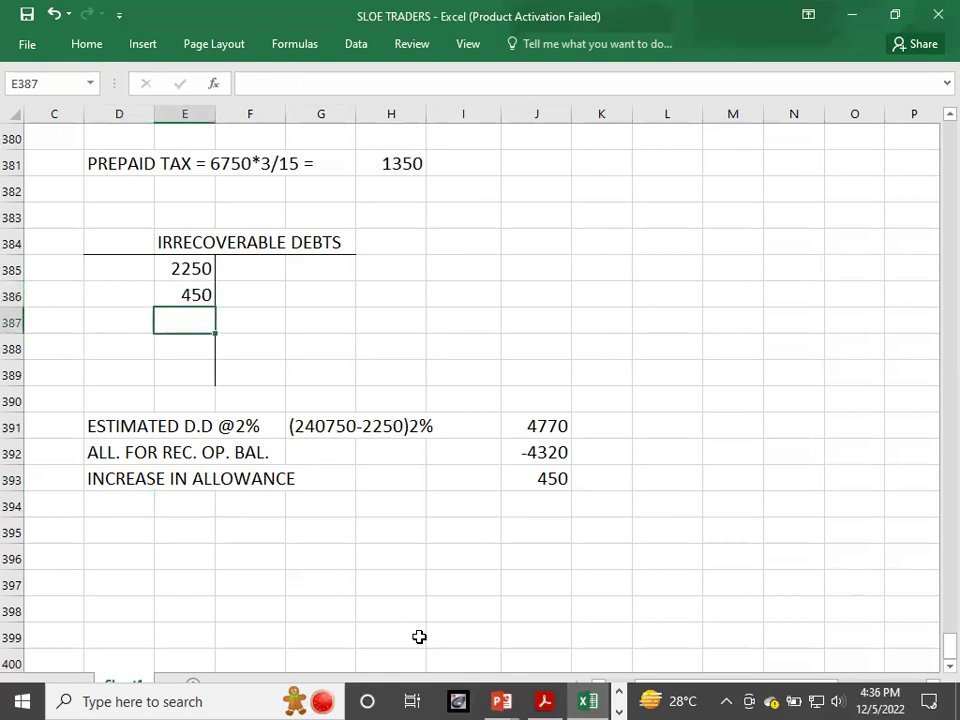
Step: Apply a top and double bottom border to G387 as the credit total cell of the irrecoverable debts account
left_click(320, 315)
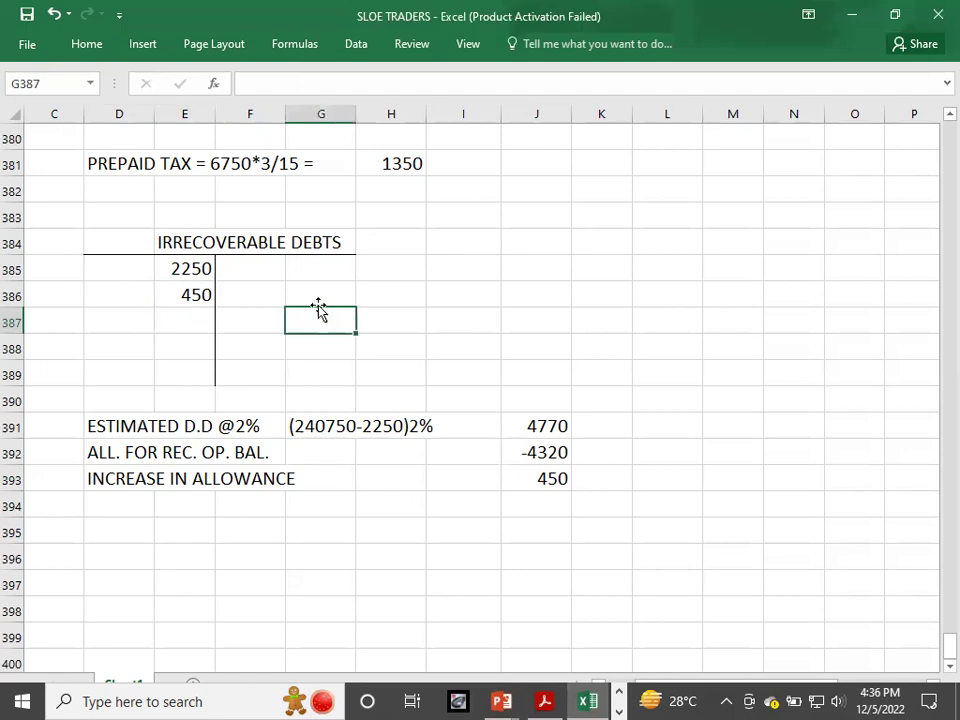
left_click(84, 44)
left_click(191, 105)
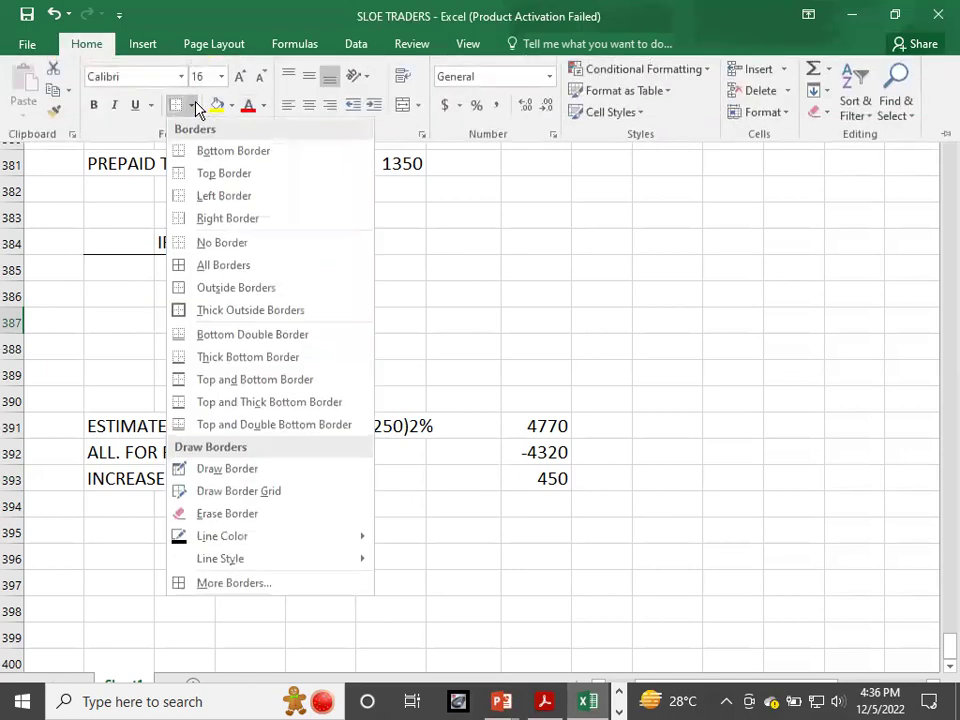
left_click(182, 424)
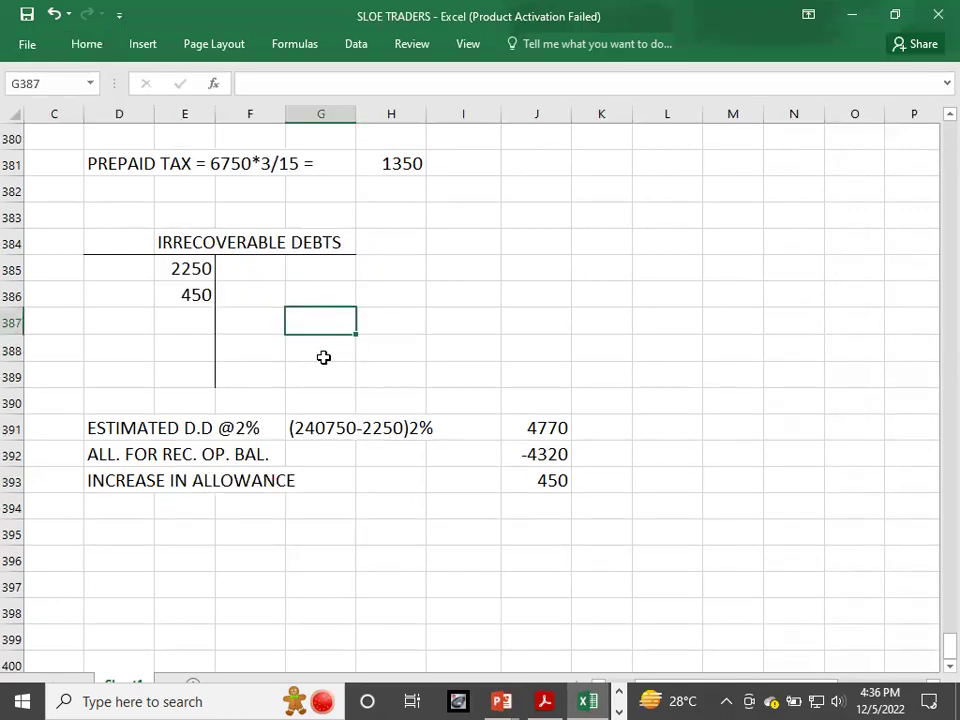
Step: Copy the bordered total cell G387 to E387 on the debit side of the account
key("ctrl+c")
key("Left")
key("Left")
key("ctrl+v")
key("Up")
key("Up")
key("shift+Down")
key("Down")
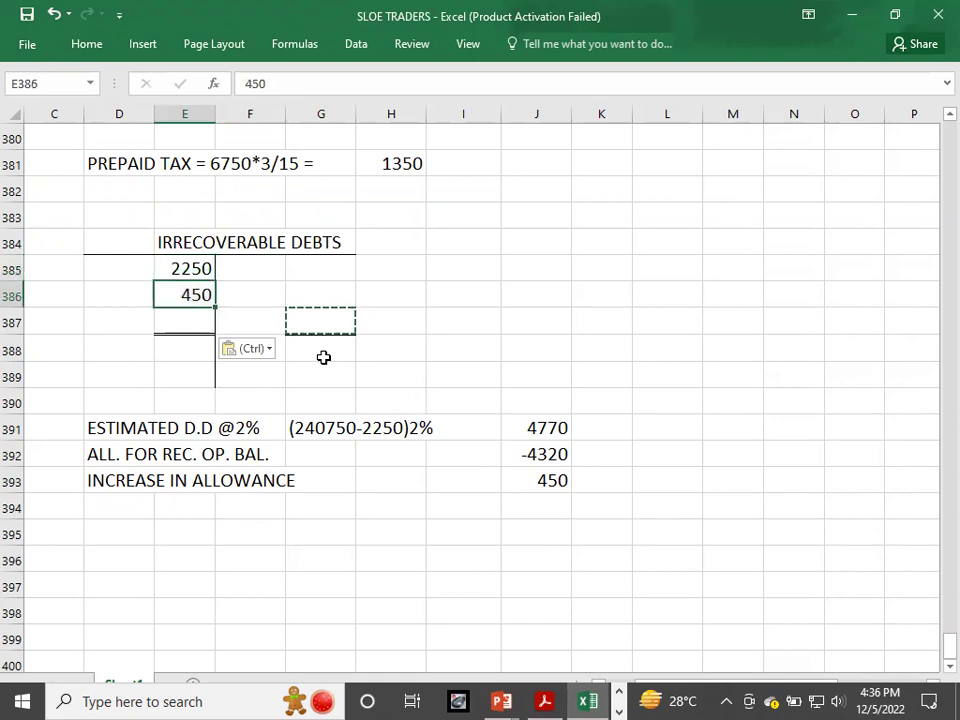
key("Down")
left_click(270, 580)
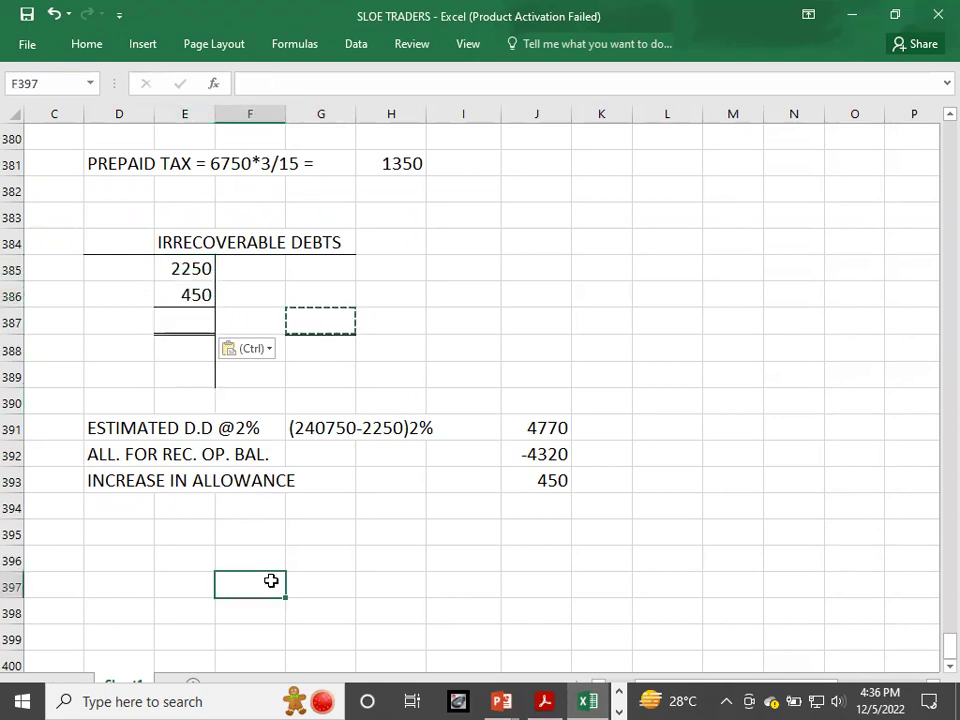
Step: Enter 2700 as the total on both sides of the irrecoverable debts account, in E387 and G387
type("27")
key("Escape")
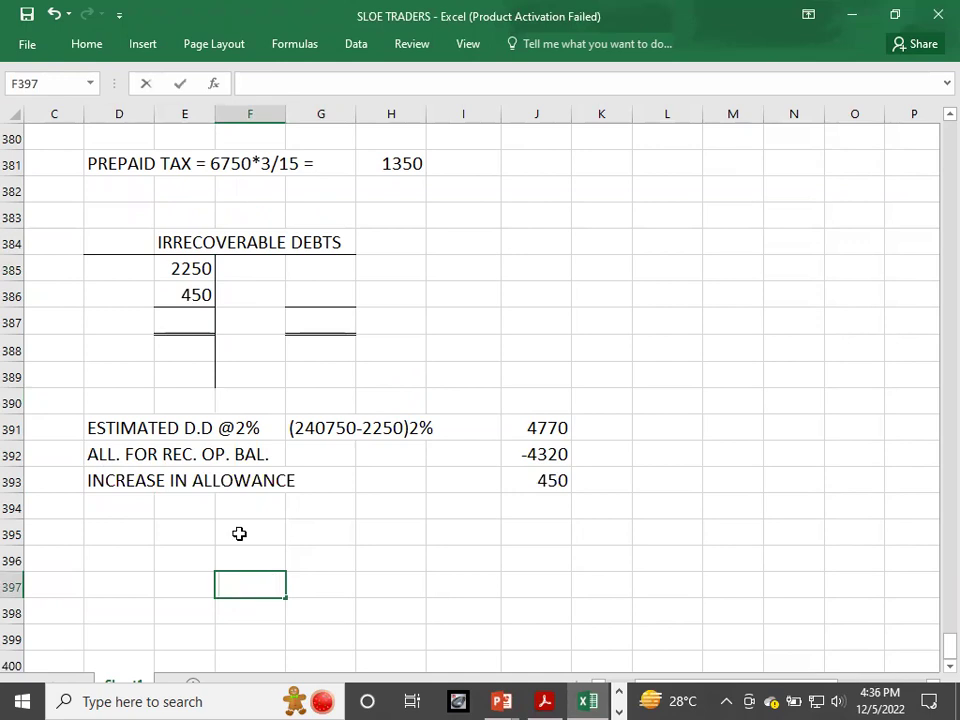
left_click(173, 329)
type("2700")
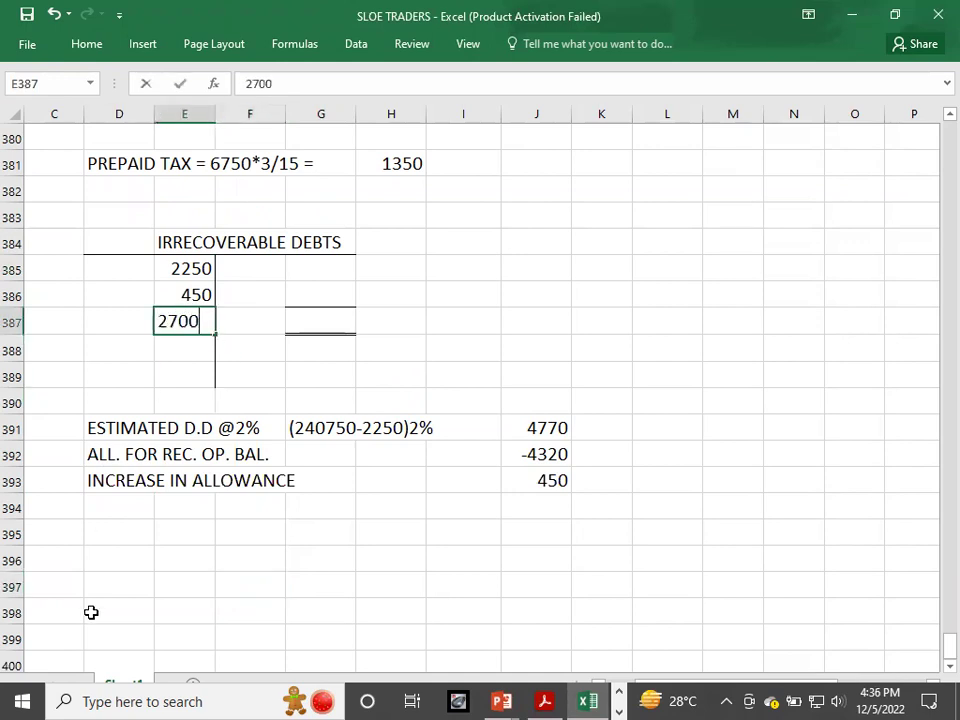
key("Tab")
key("Tab")
key("Tab")
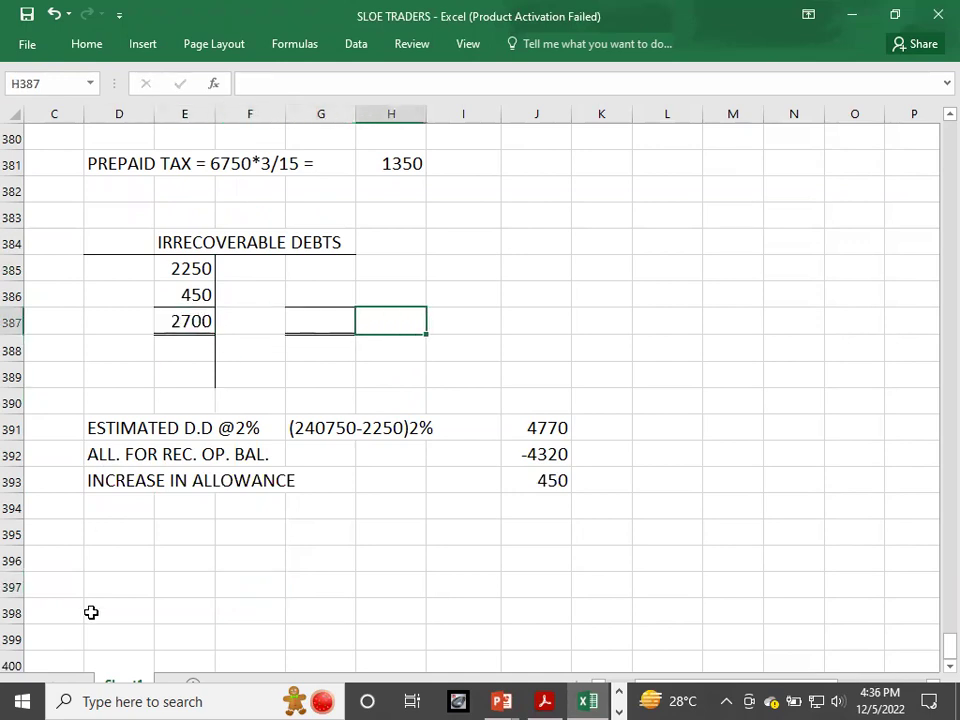
key("Left")
type("2700")
key("Up")
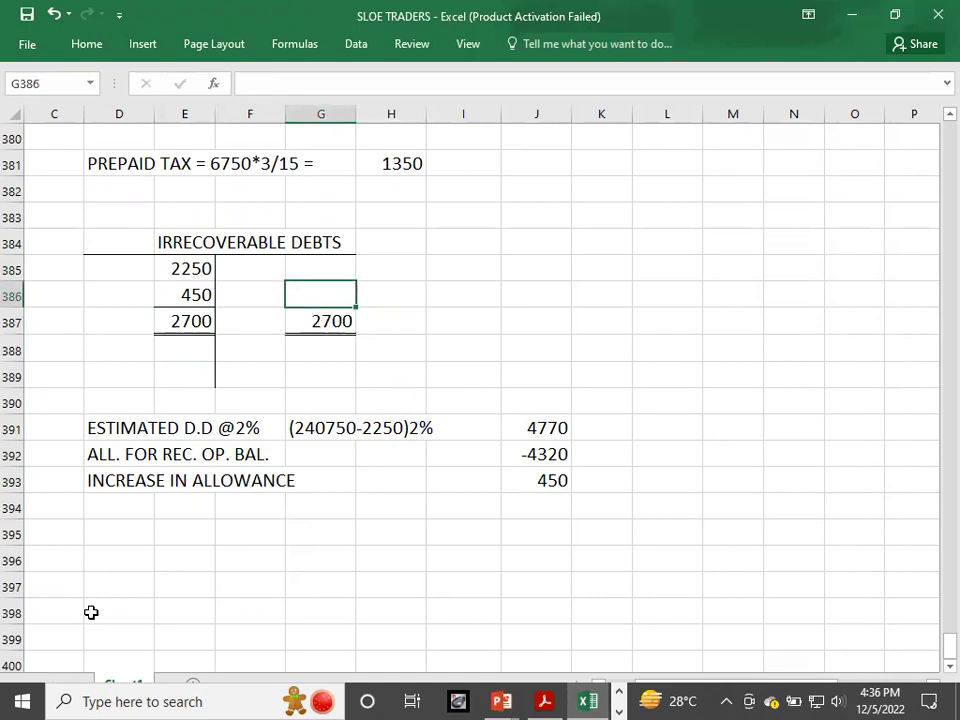
Step: Enter the balancing amount 2700 in G386 and label it "I.S." in F386
type("2700")
key("Left")
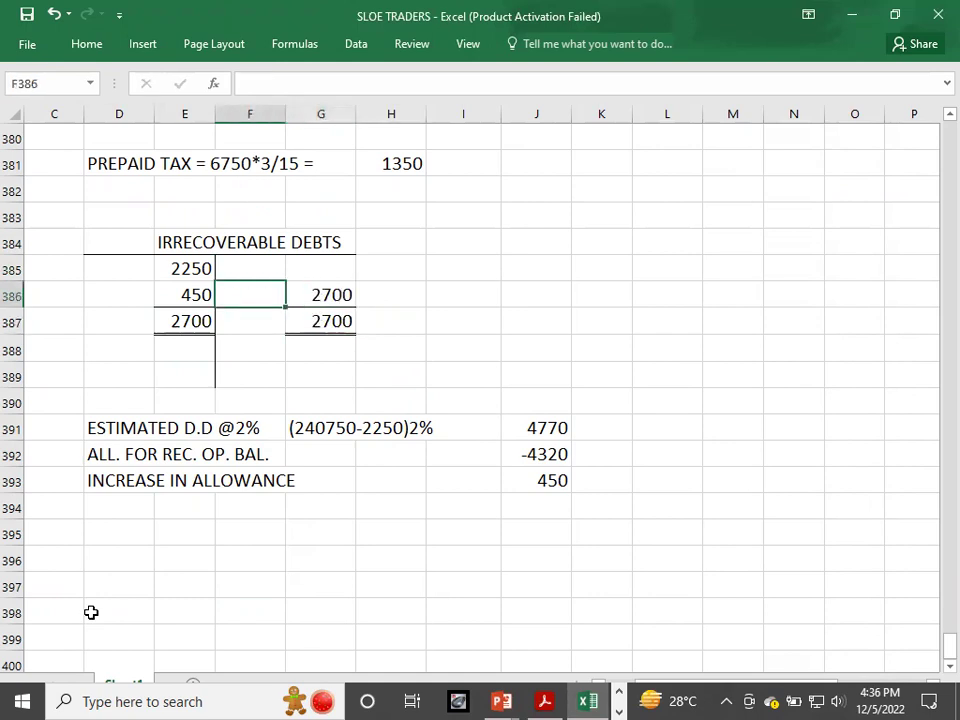
type("I.S.")
key("Down")
key("Down")
key("Down")
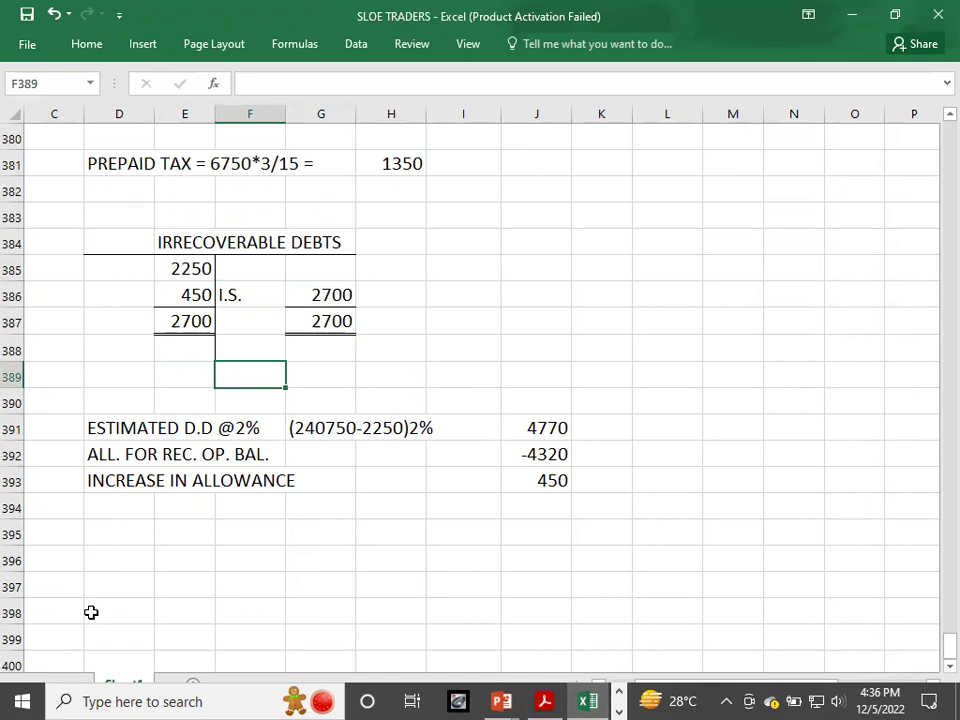
Step: Switch to the PowerPoint slide show and reveal the irrecoverable debts line of 2,700 under operating expenses
key("alt+Tab")
key("alt+Tab")
key("Right")
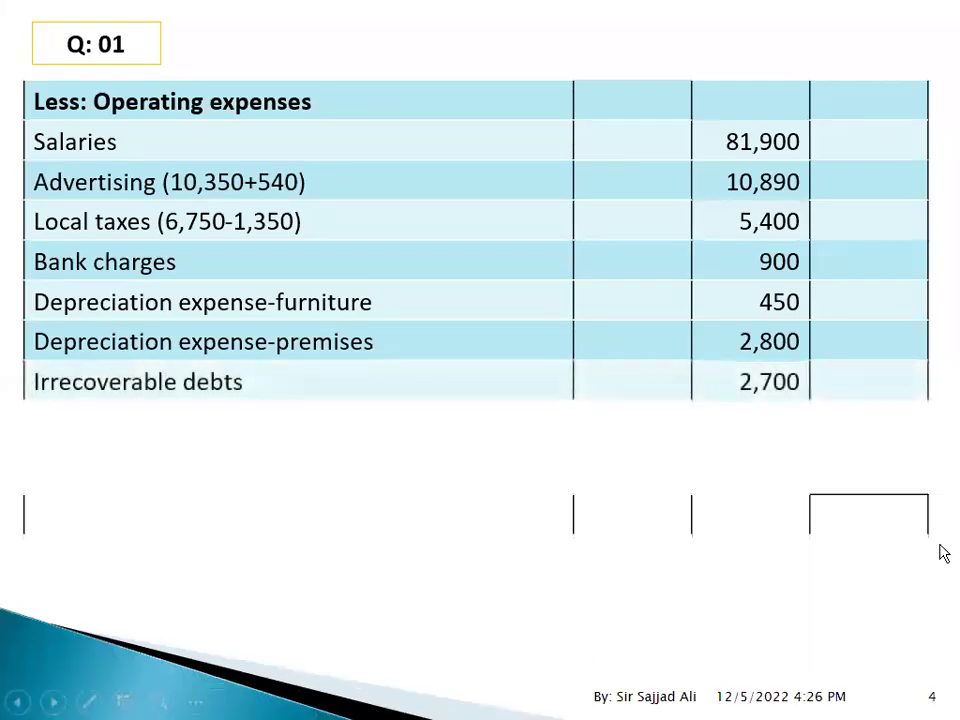